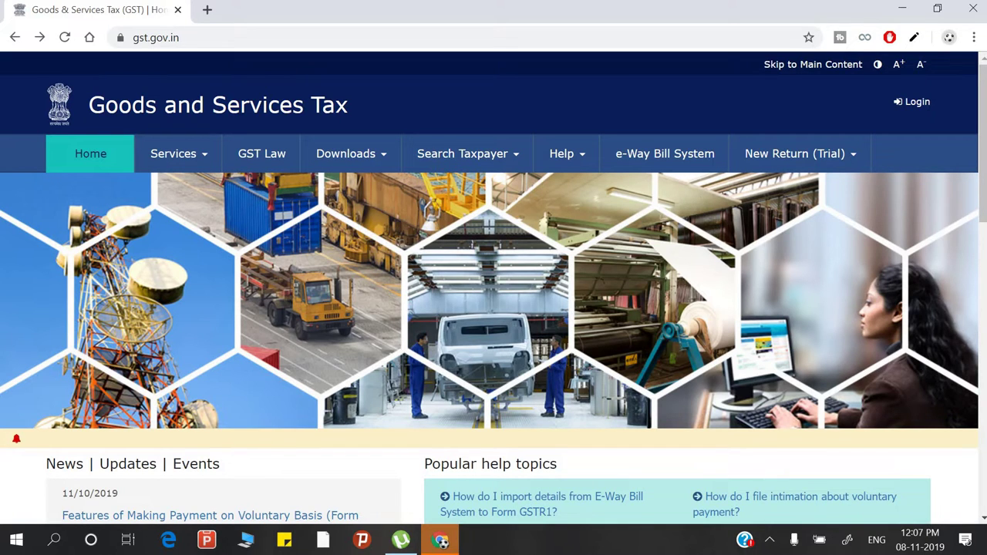
- From the home page's GST Practitioners section, start a new practitioner registration with Register Now
scroll(983, 208, down, 7)
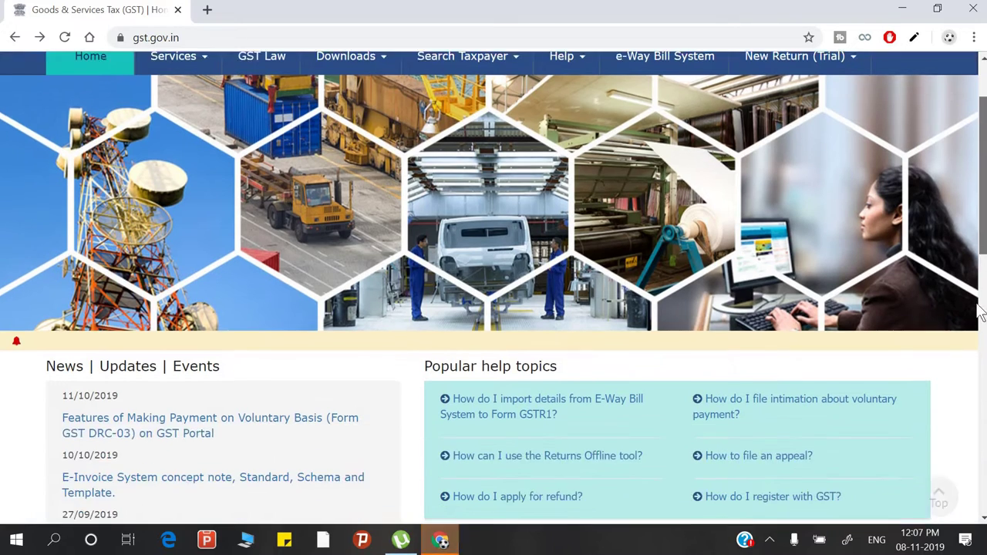
scroll(978, 419, down, 2)
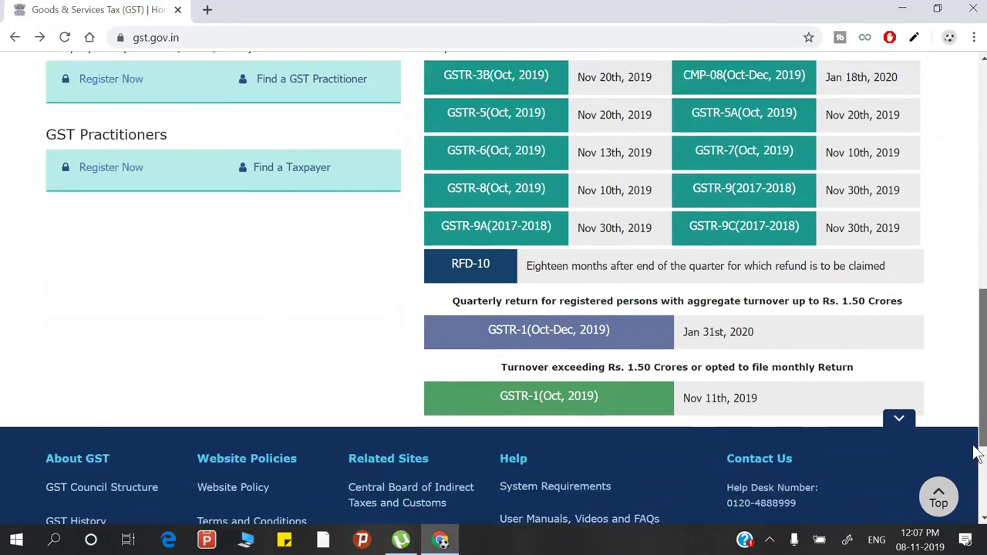
scroll(976, 401, up, 2)
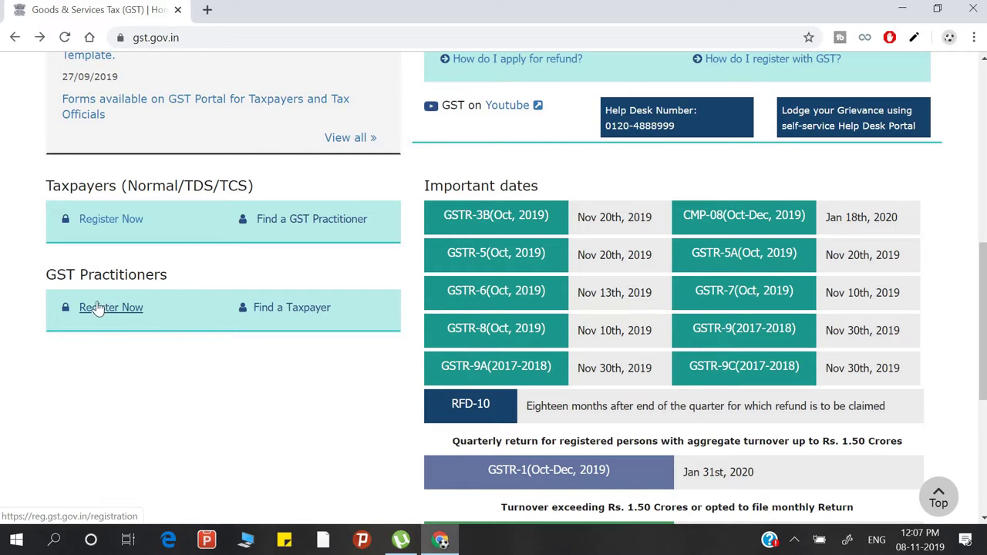
click(98, 313)
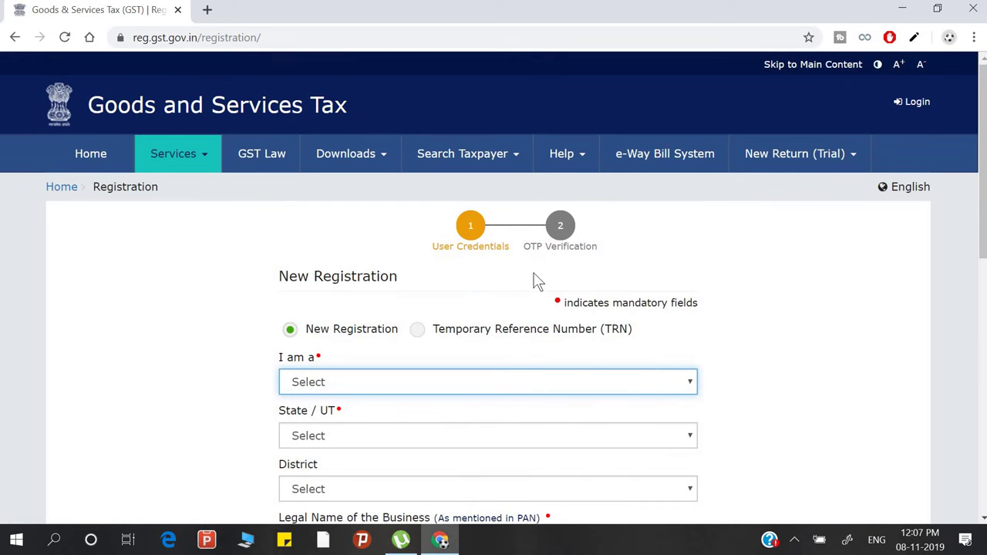
- Register as GST Practitioner in Uttar Pradesh, Gorakhpur district, and autofill the practitioner's full name
scroll(536, 280, down, 2)
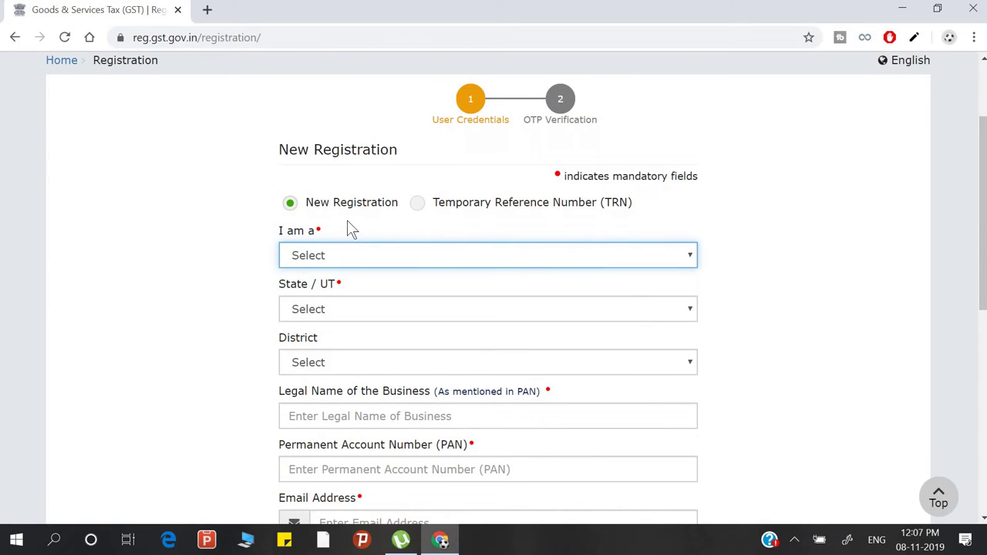
click(661, 263)
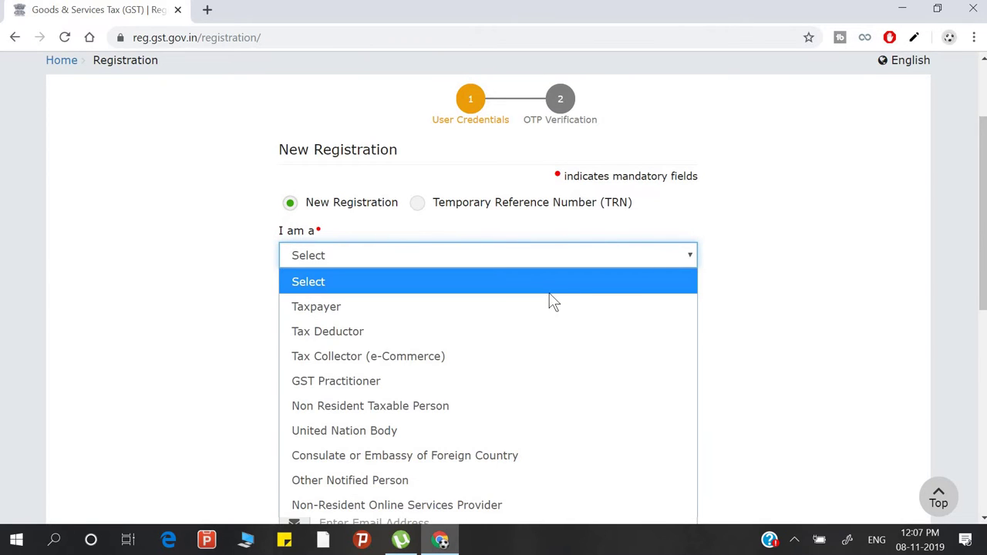
click(488, 379)
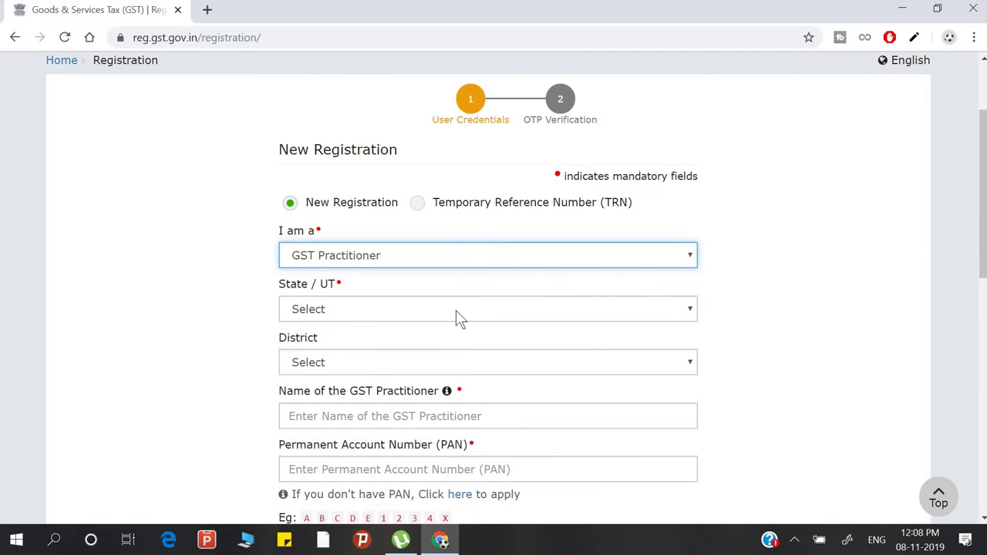
click(455, 310)
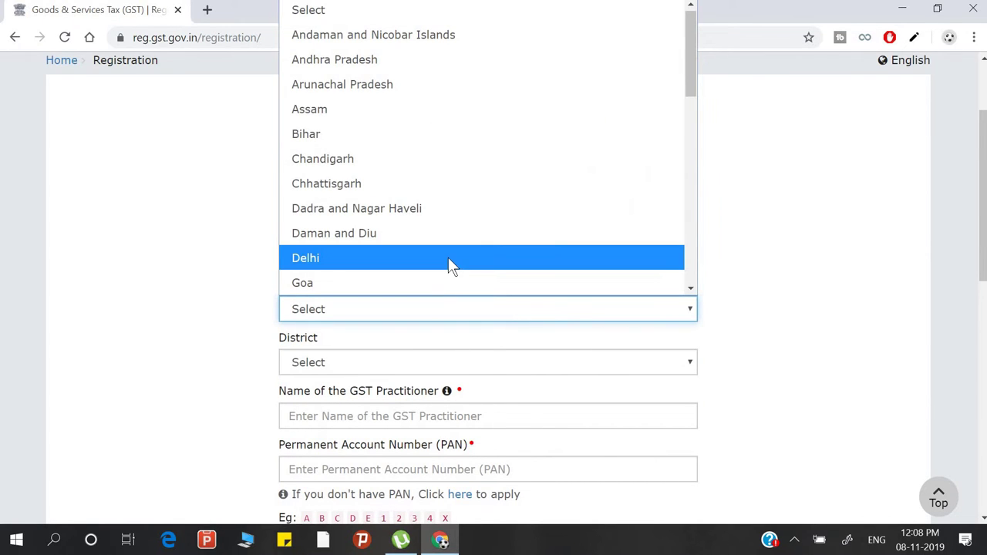
key(u)
key(Return)
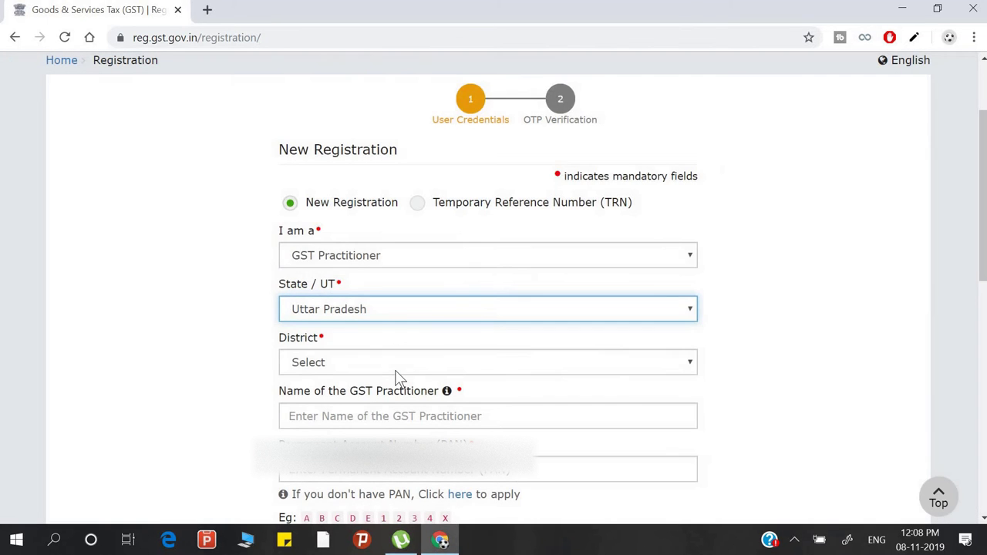
click(396, 372)
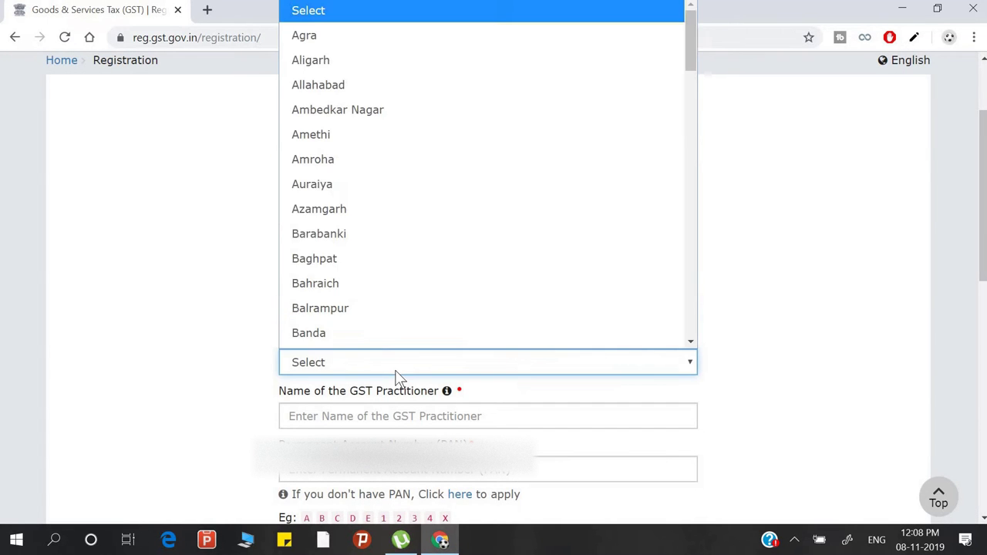
text(gor)
key(Return)
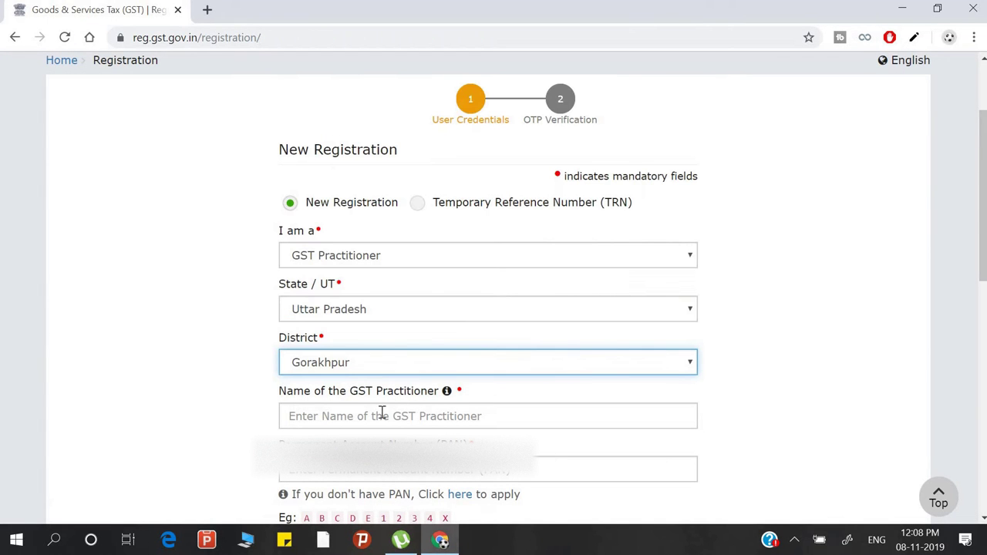
click(381, 416)
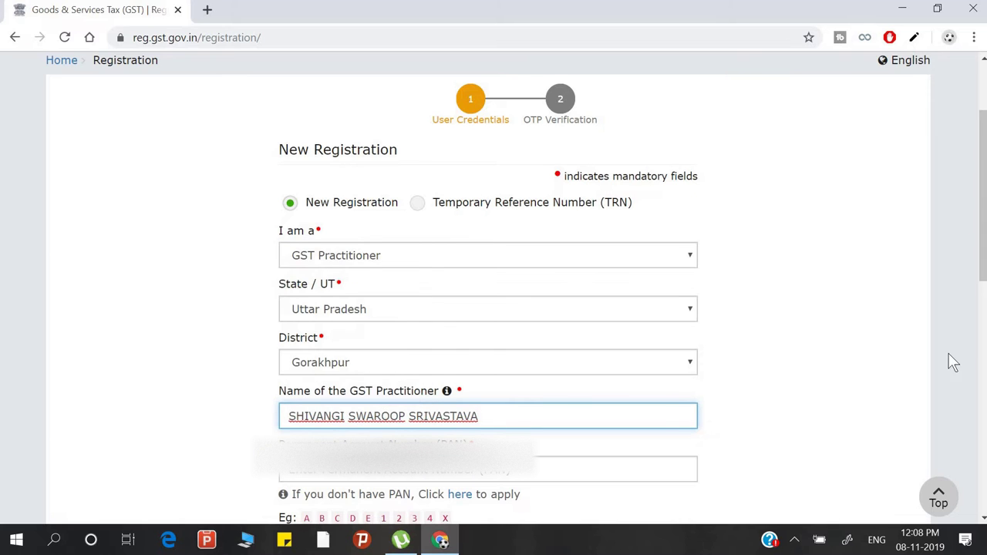
- Type the practitioner's PAN into the Permanent Account Number (PAN) field
scroll(985, 266, down, 3)
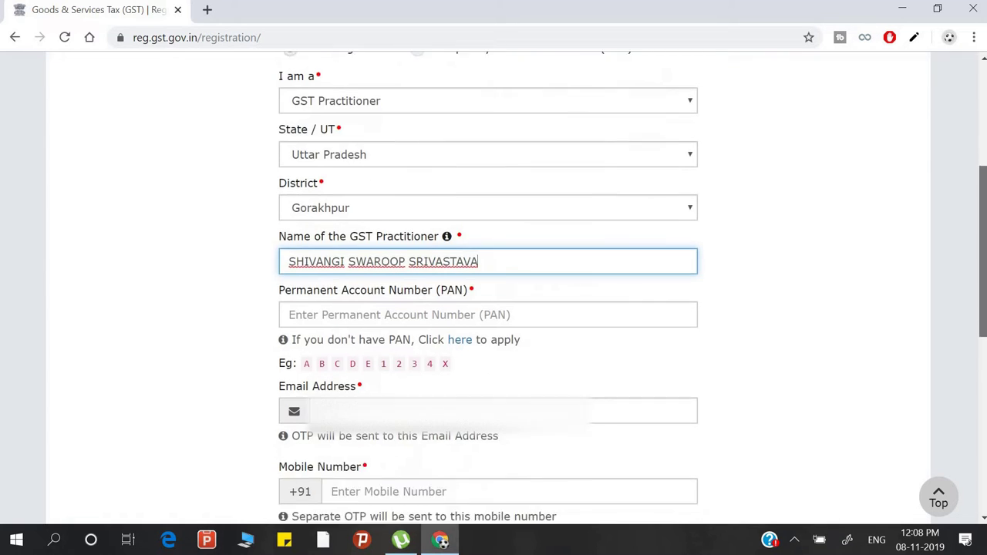
click(408, 300)
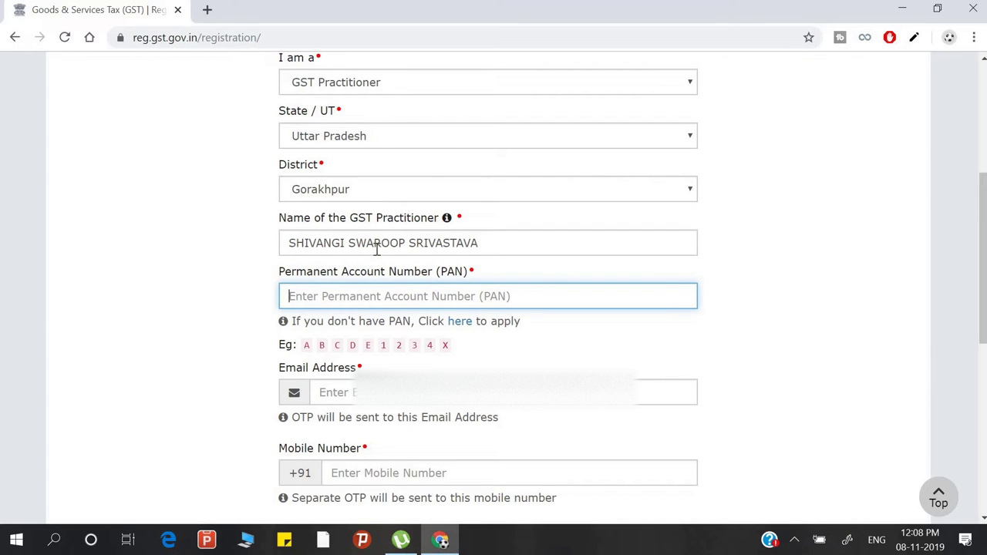
mouse_move(451, 222)
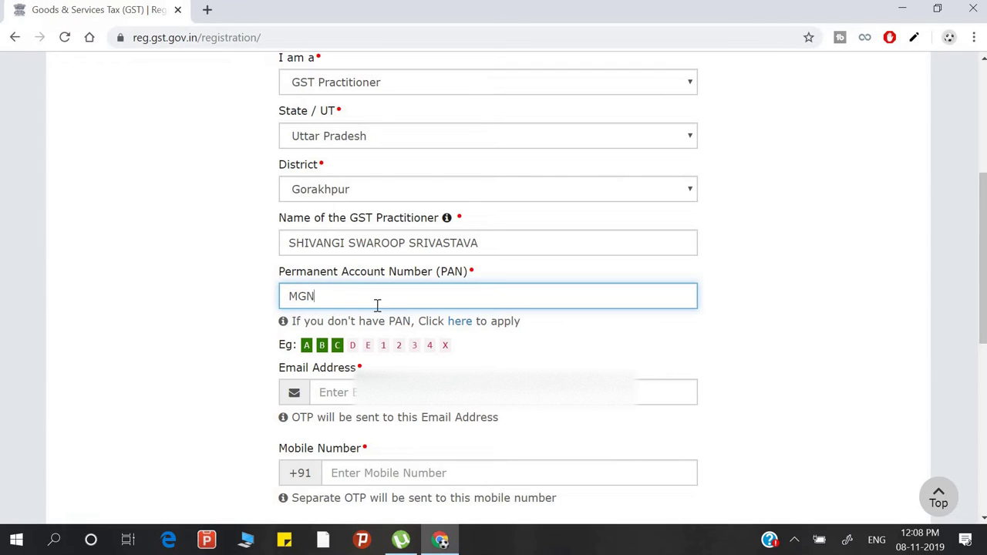
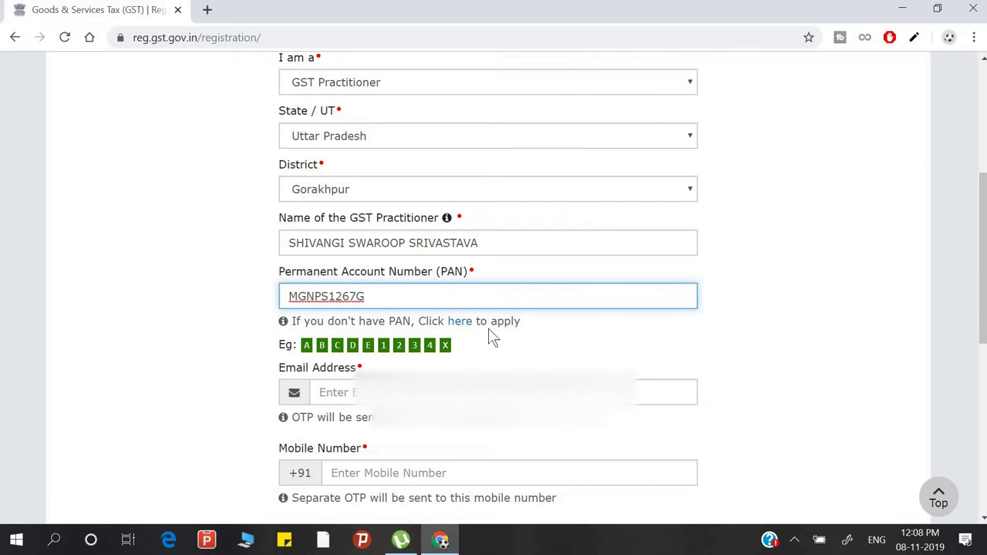
scroll(489, 337, down, 1)
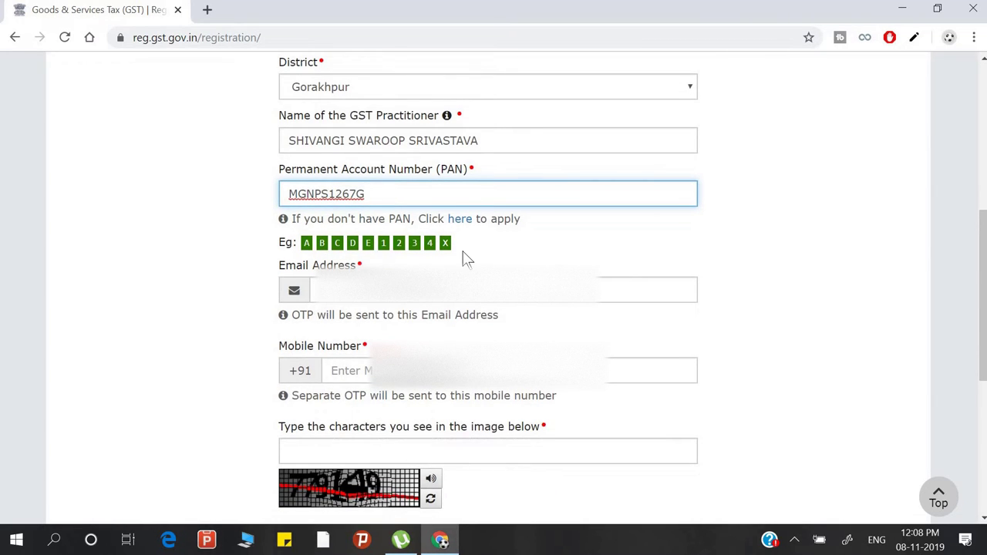
scroll(479, 262, down, 1)
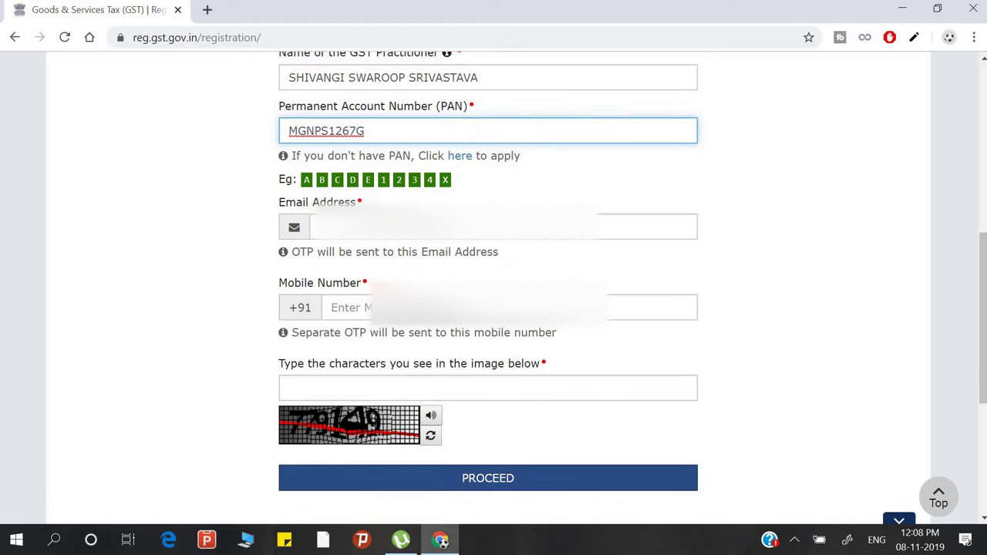
- Enter the e-mail address and fix its mistyped letter
click(455, 226)
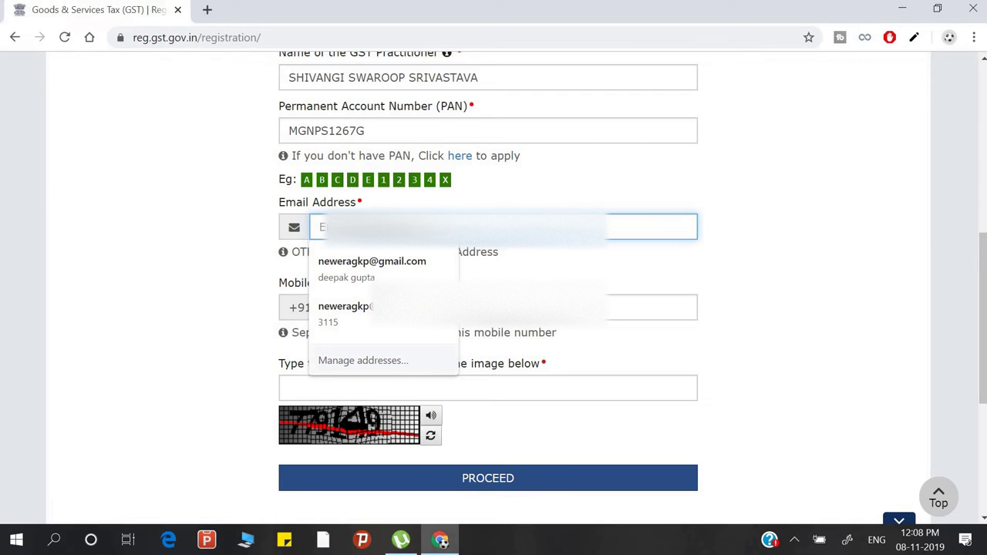
text(R)
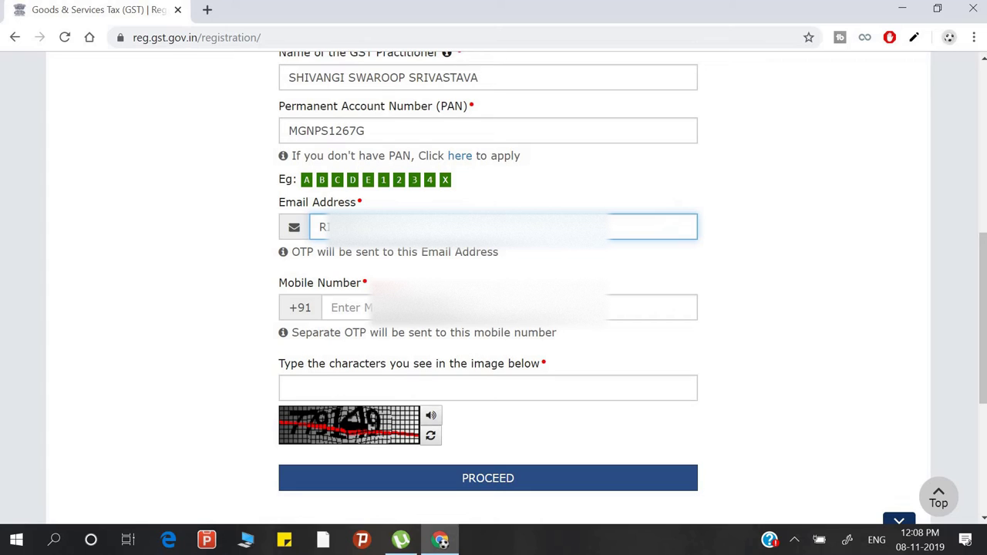
text(I)
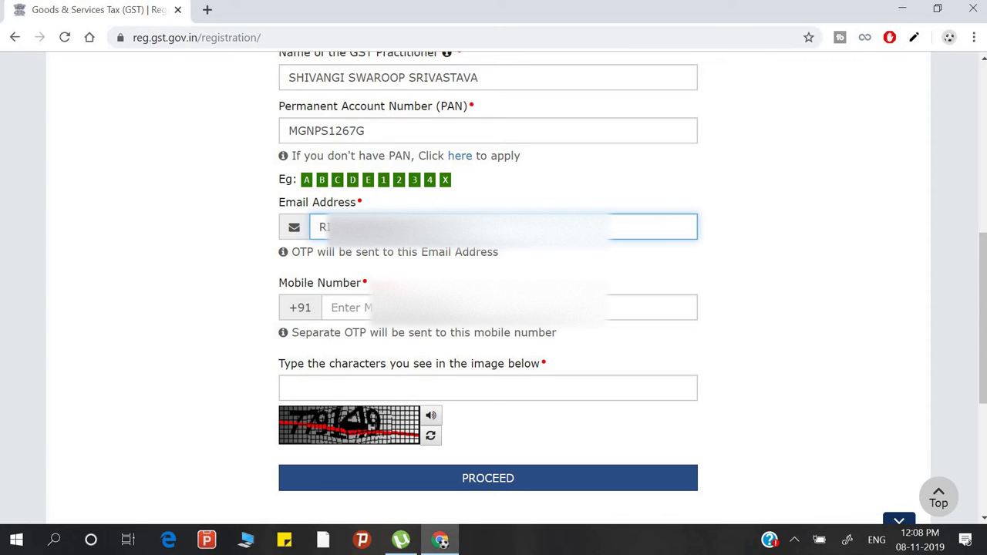
text(S)
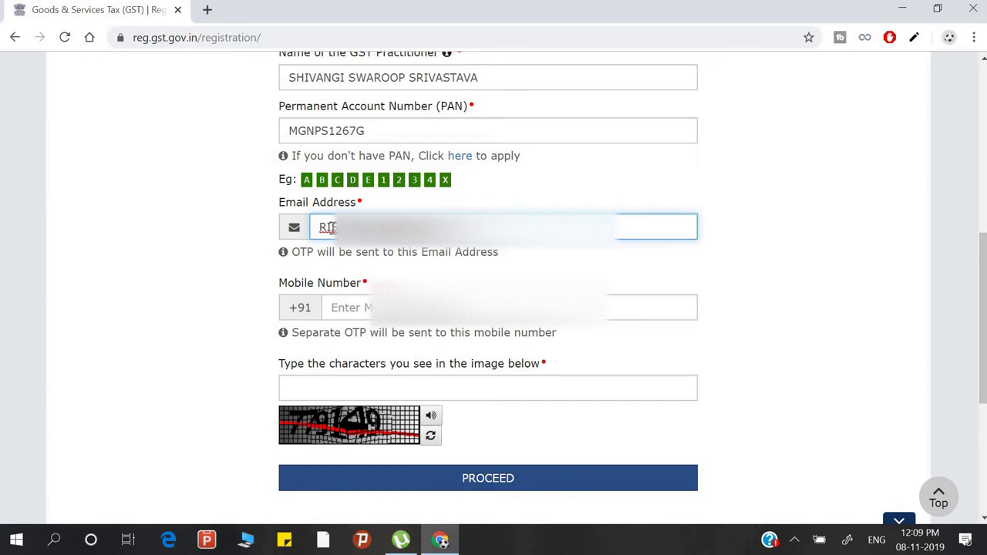
key(Delete)
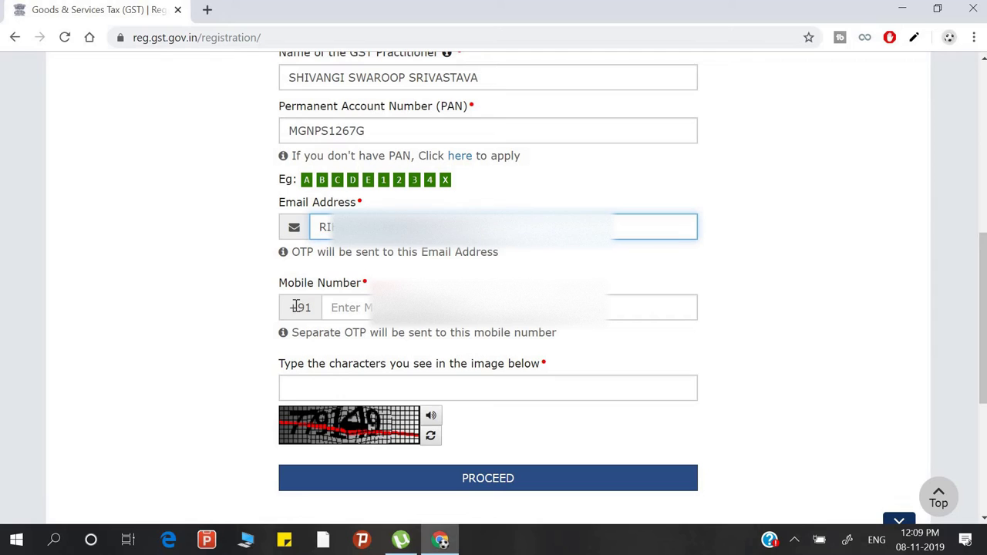
text(DHIMA)
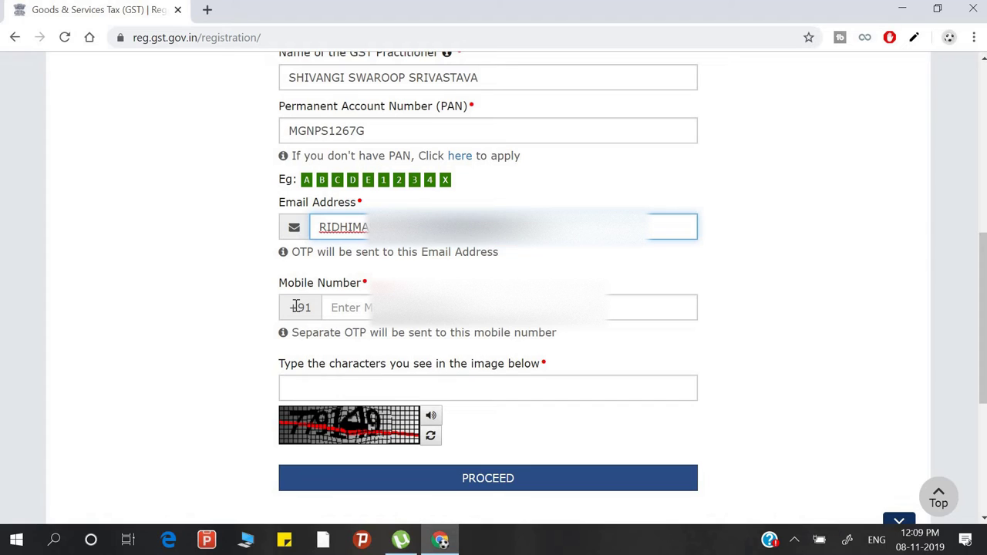
- Enter the mobile number and the captcha characters, then proceed to OTP verification
key(Tab)
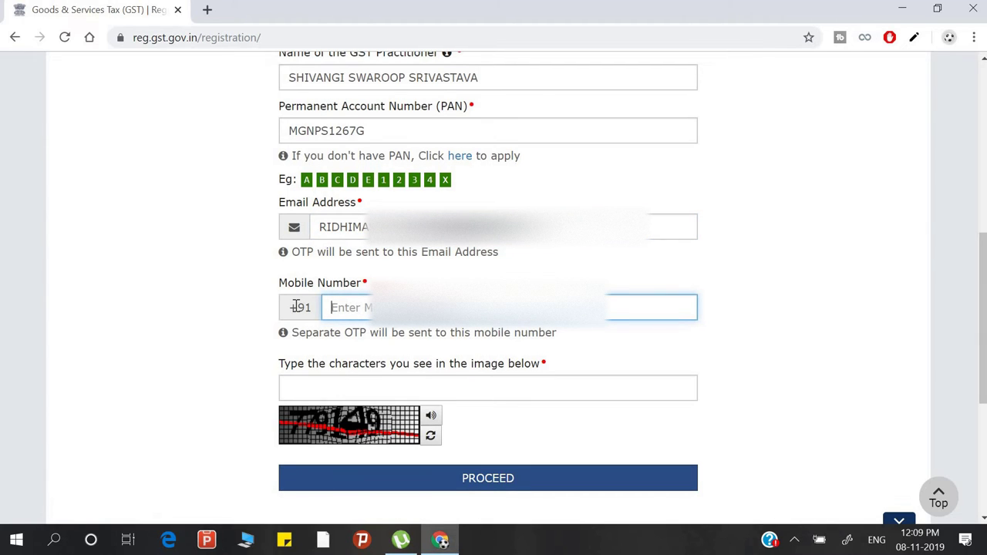
text(893)
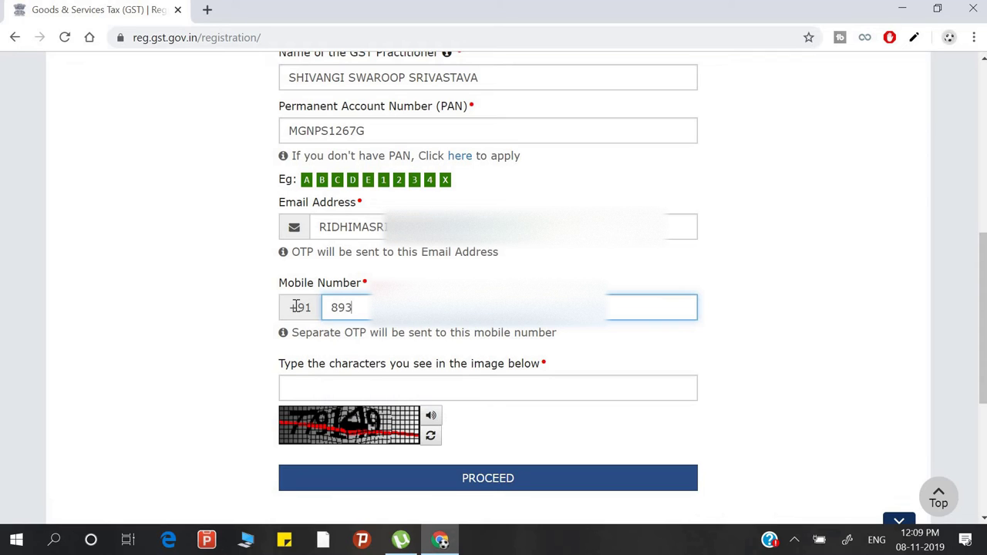
text(206)
click(341, 390)
scroll(331, 363, down, 2)
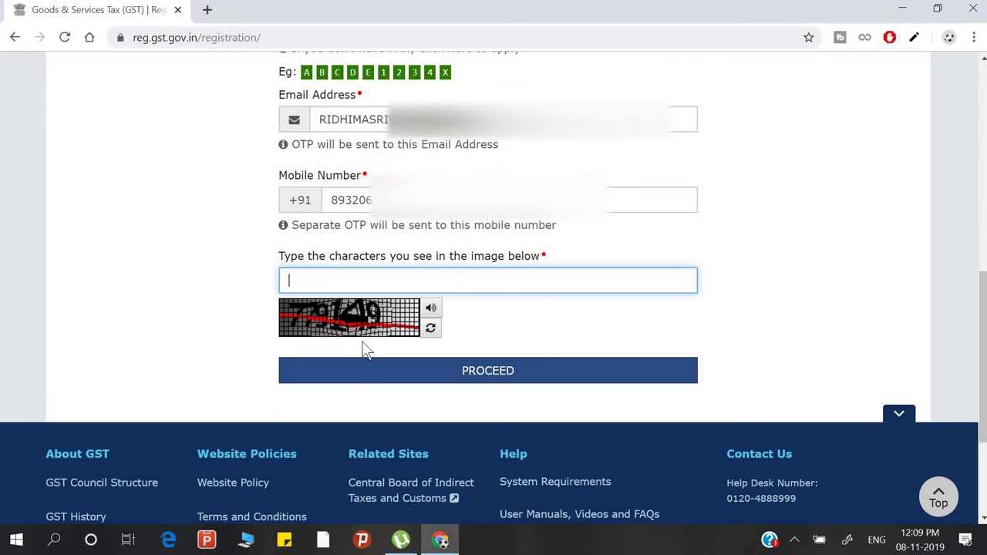
text(779149)
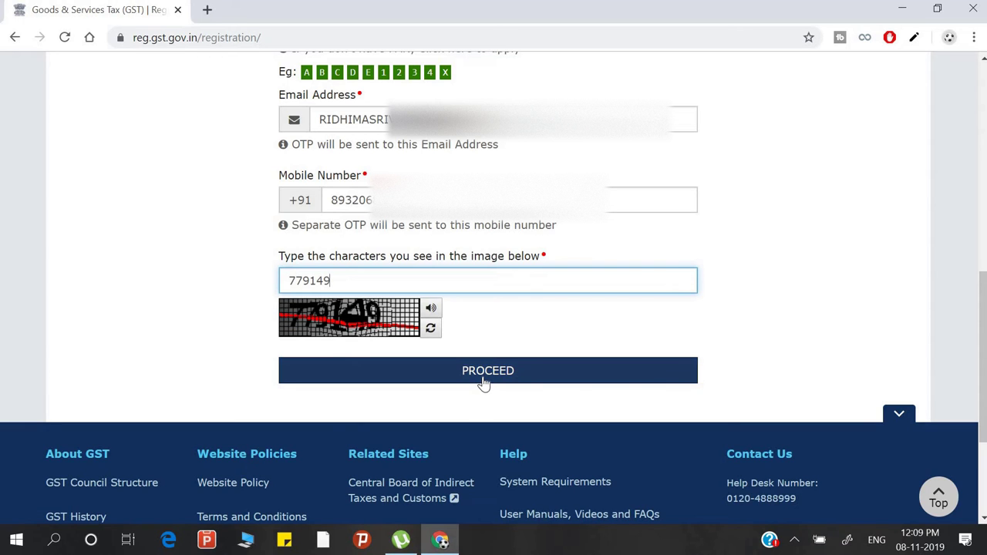
click(483, 378)
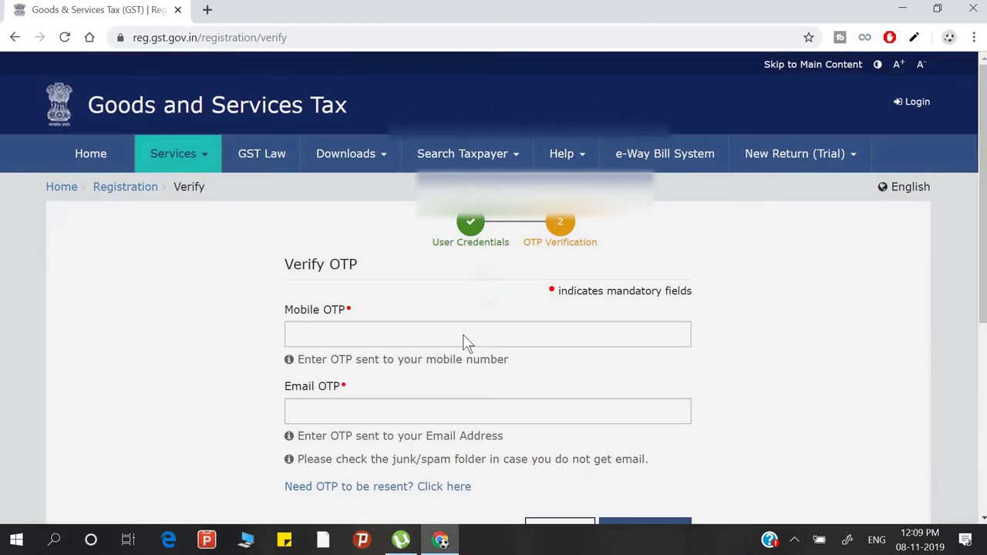
- Enter the mobile OTP and the email OTP and submit Part A for a Temporary Reference Number
scroll(438, 293, down, 1)
click(439, 265)
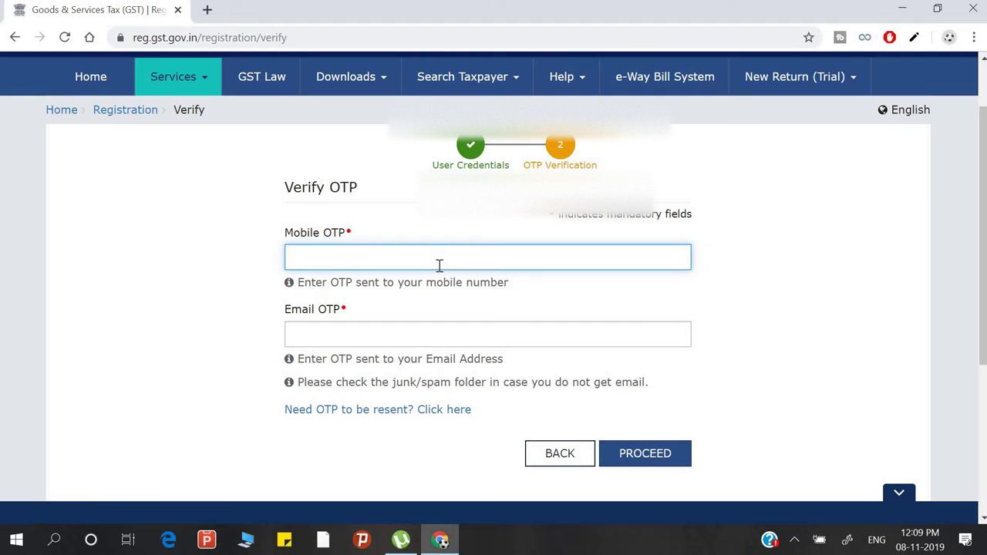
click(397, 340)
click(376, 257)
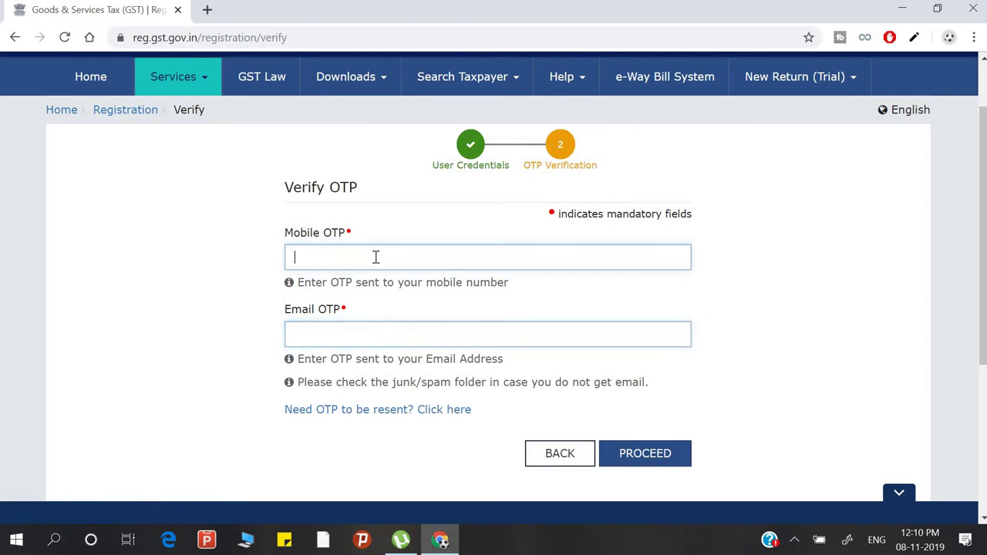
click(350, 325)
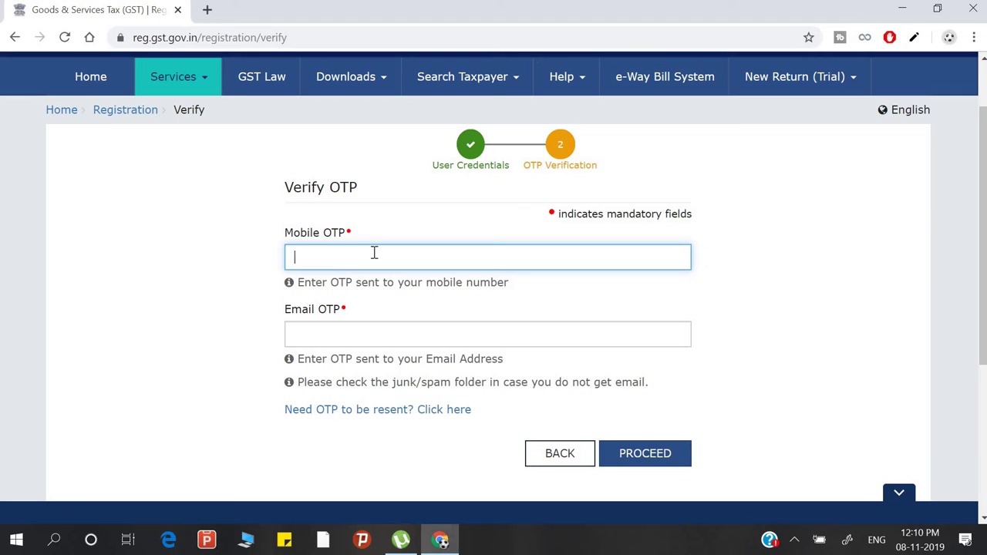
text(111111)
click(344, 335)
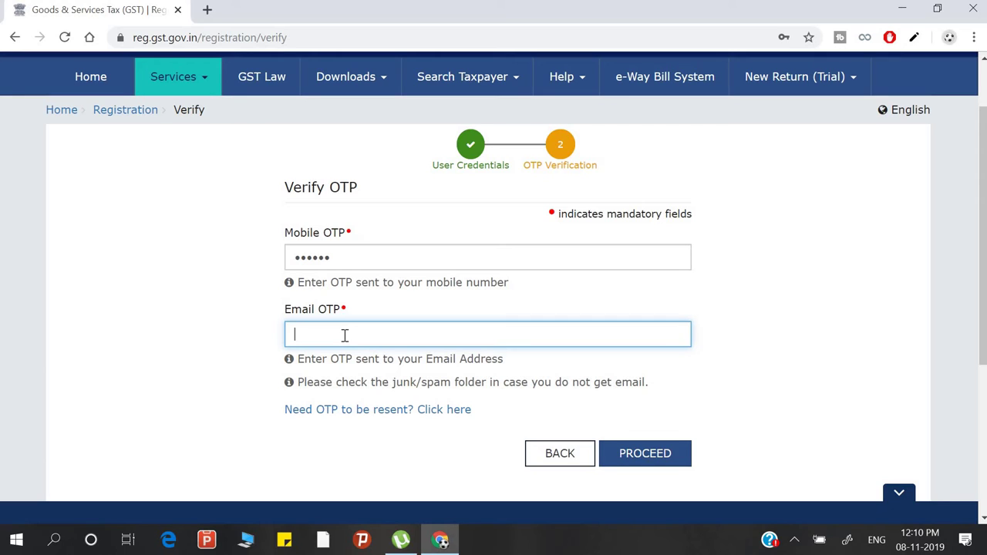
text(123456)
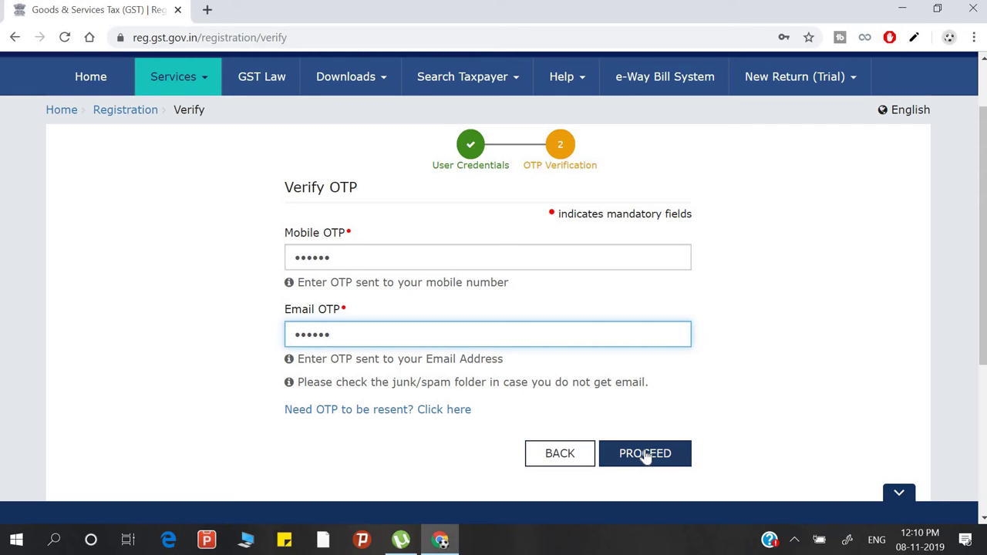
click(645, 453)
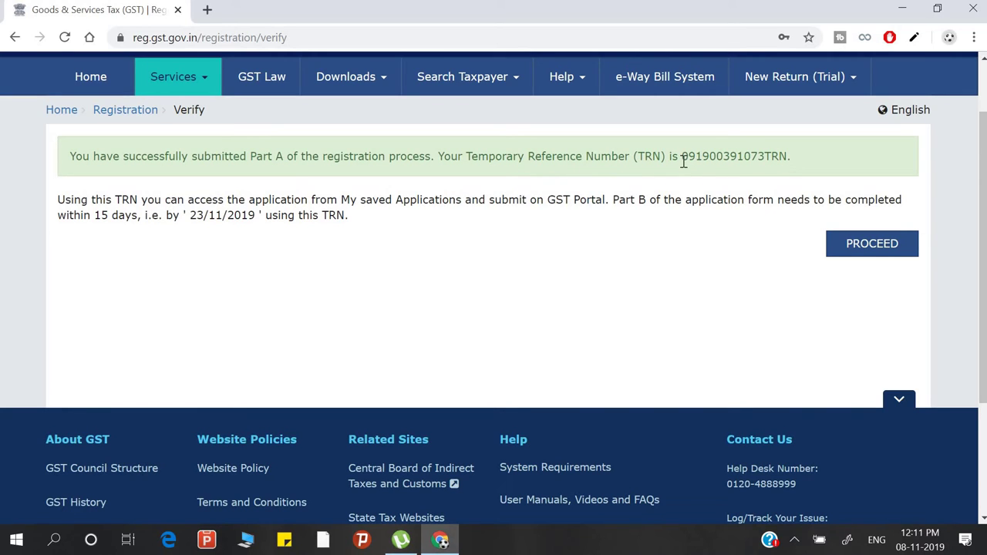
- Copy the Temporary Reference Number and highlight the 23/11/2019 Part B deadline
drag(682, 162, 788, 158)
key(ctrl+c)
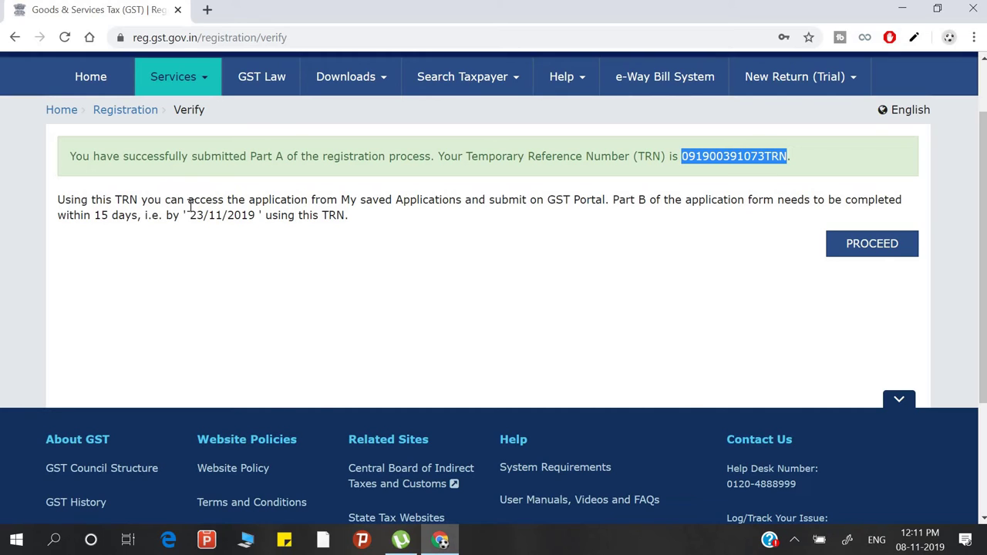
drag(205, 219, 186, 220)
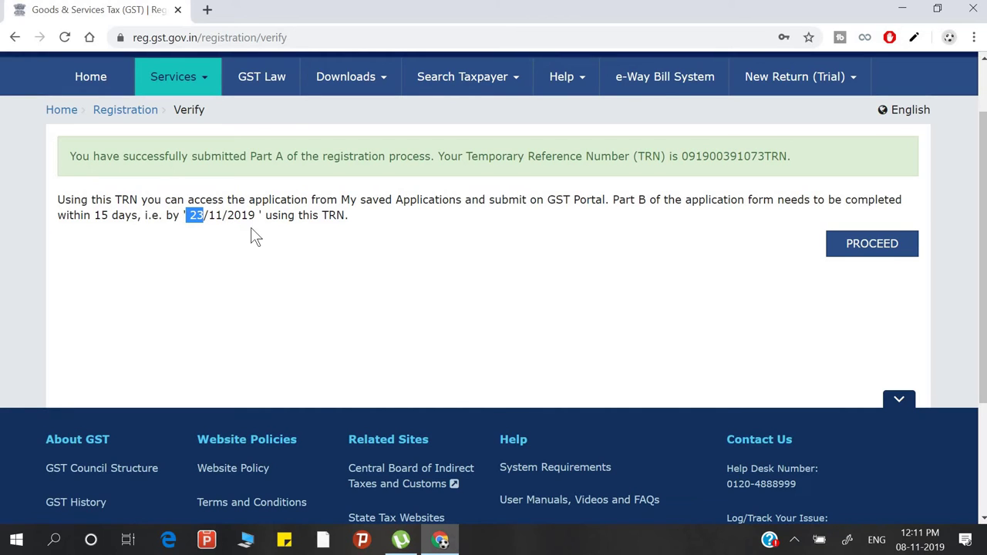
- Log in to the saved application with the pasted TRN and the captcha characters
click(849, 248)
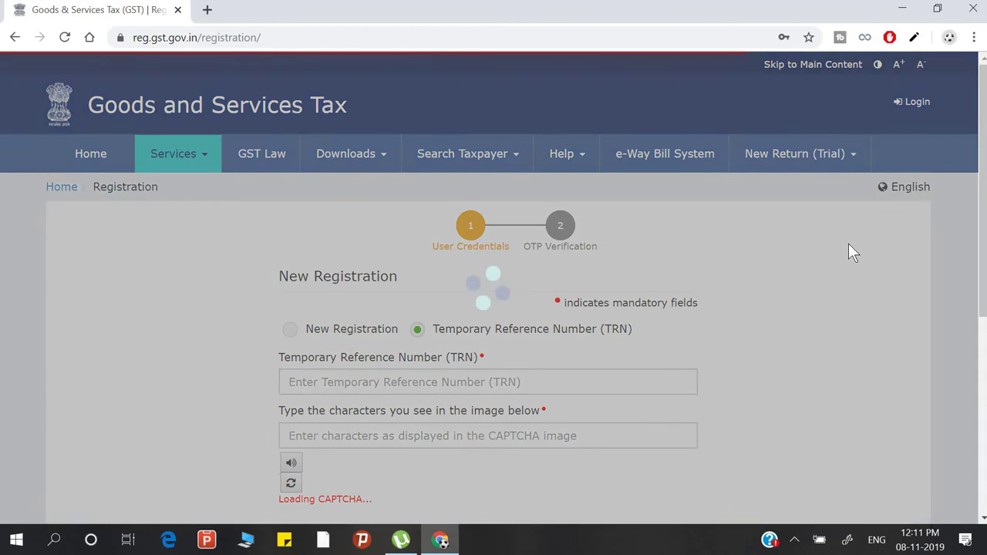
scroll(441, 170, down, 2)
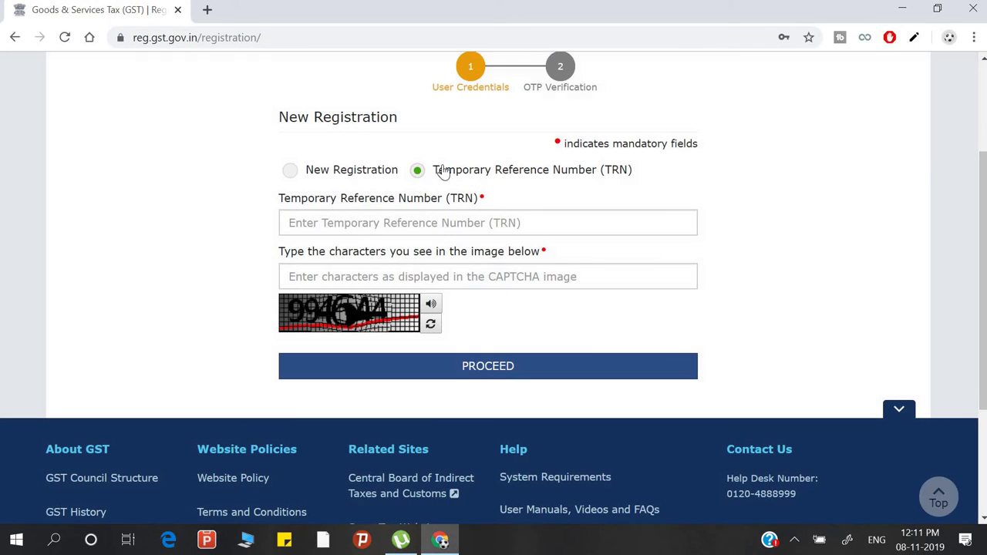
click(476, 225)
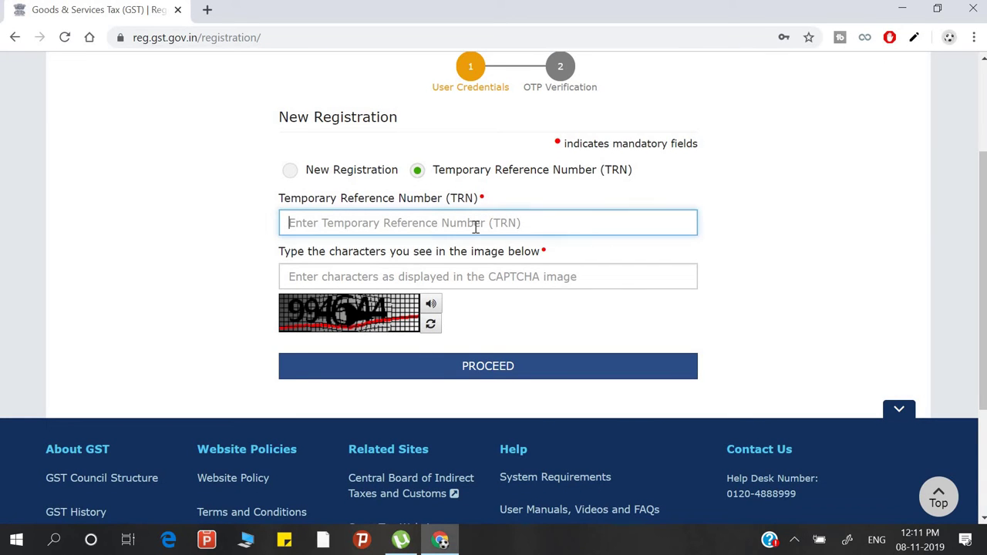
key(ctrl+v)
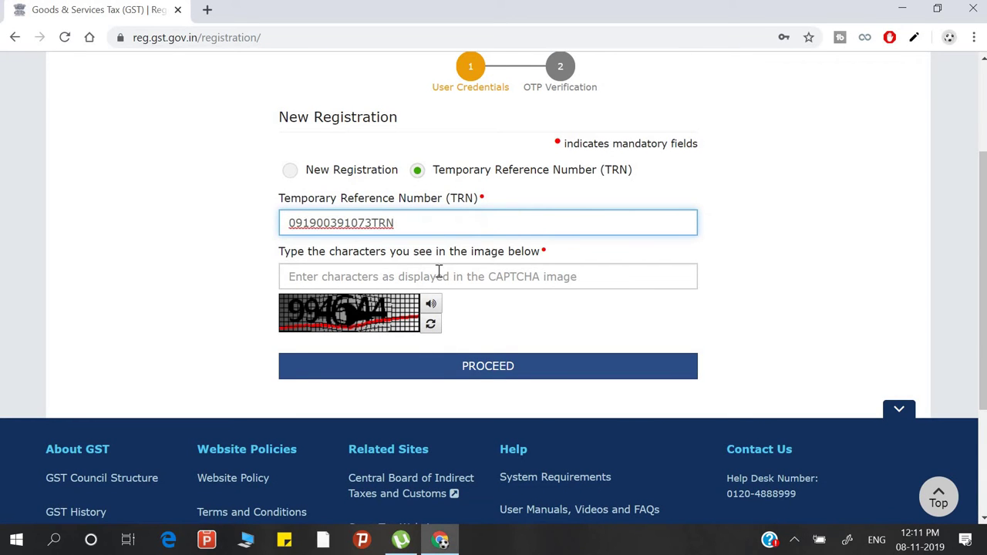
click(435, 277)
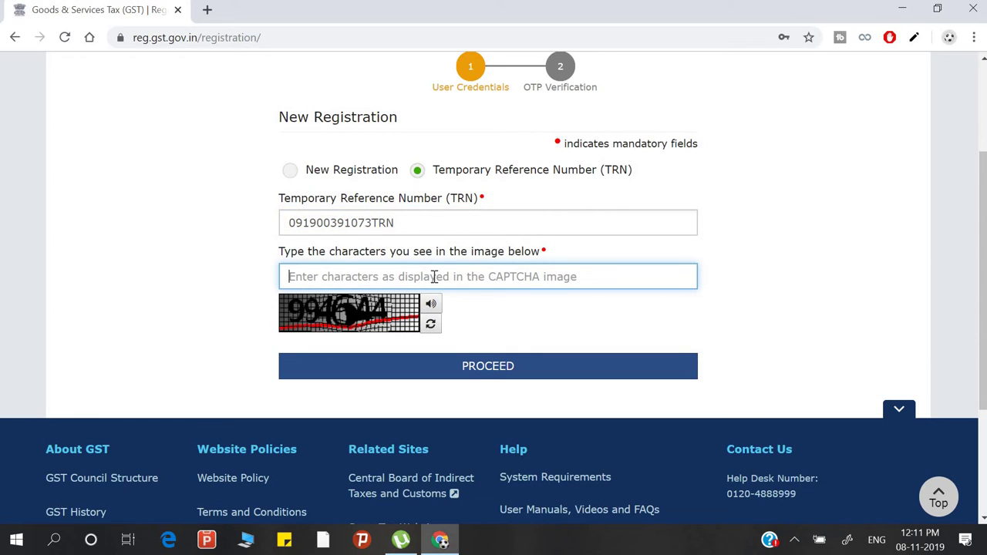
text(994)
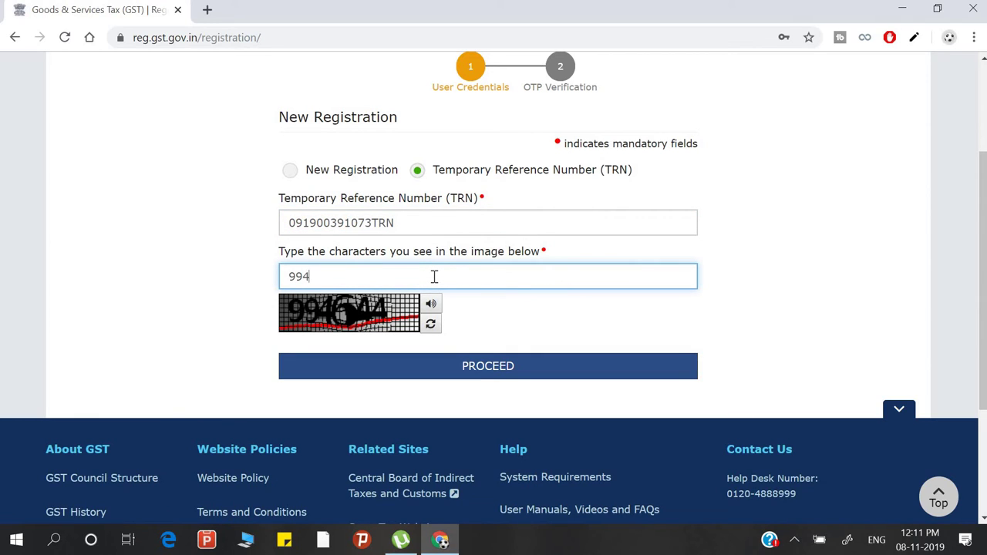
text(644)
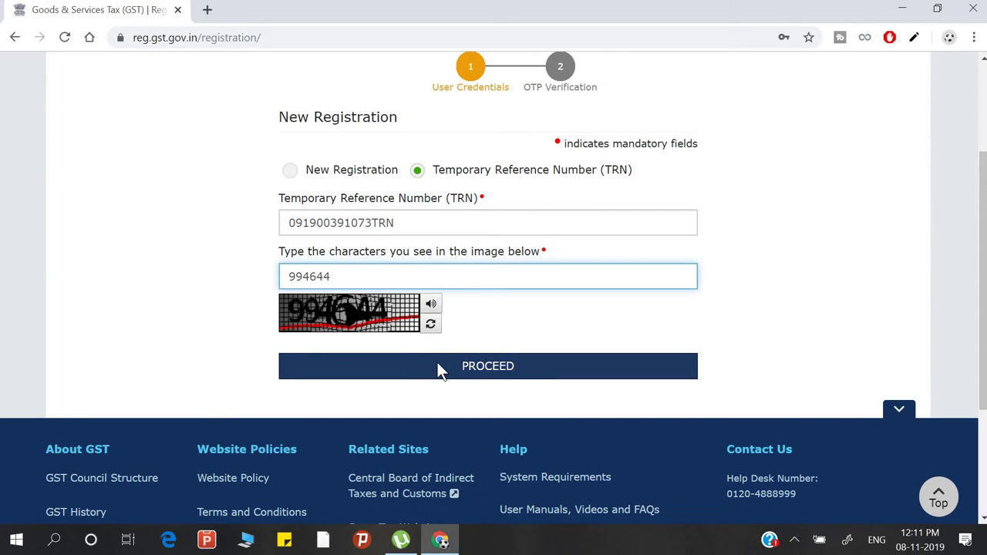
click(438, 366)
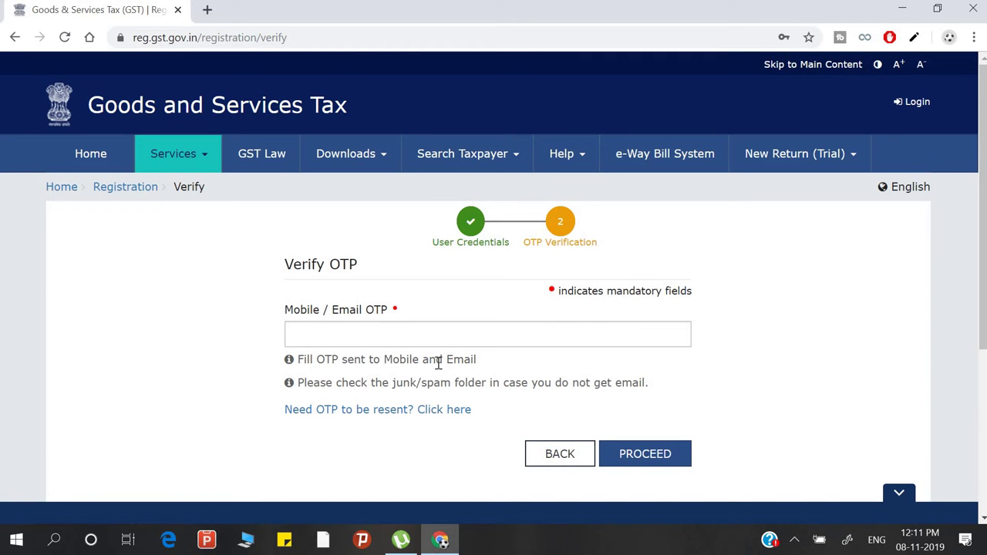
- Enter the combined mobile/email OTP and verify it to reach the dashboard with the draft GST PCT-01
click(416, 337)
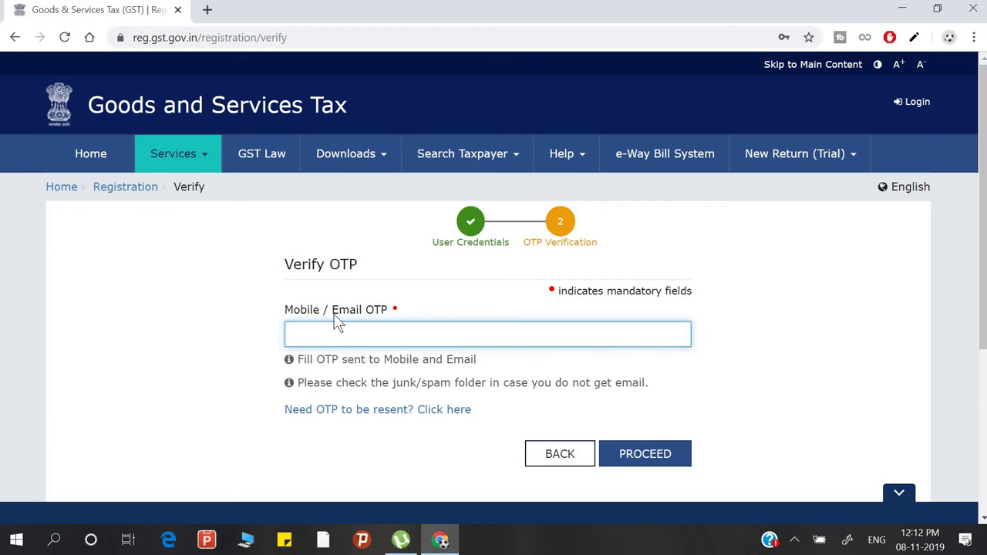
text(••••••)
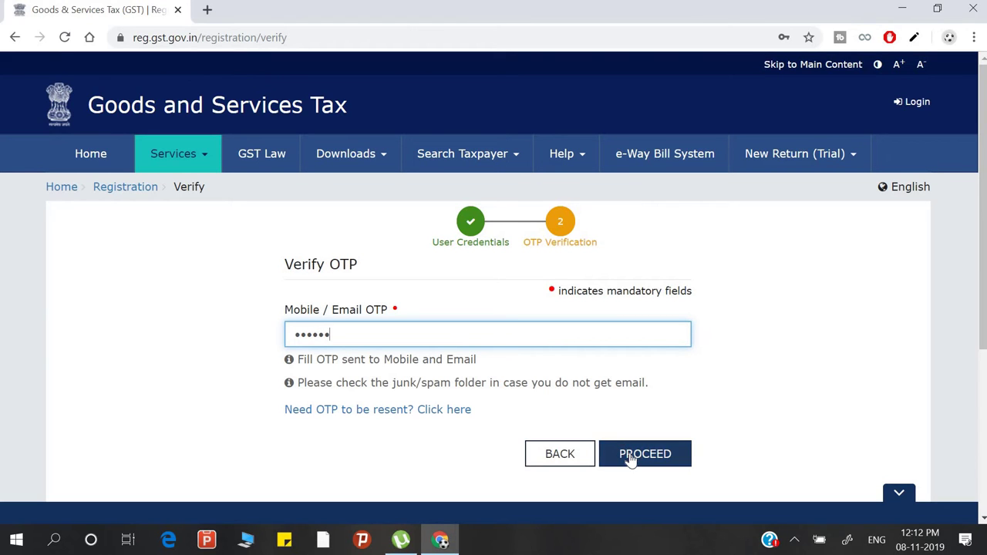
click(630, 455)
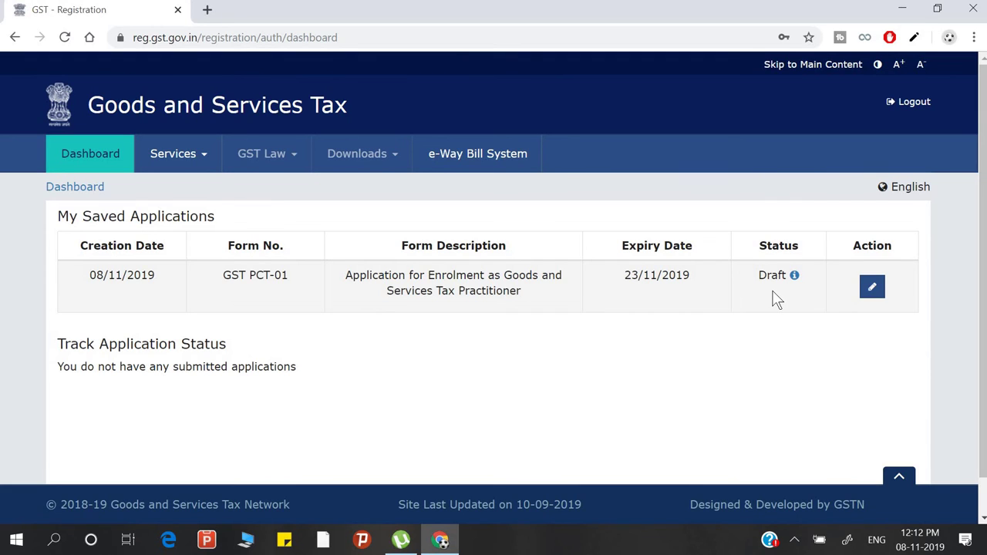
- Edit the draft GST PCT-01 application using its pencil icon in the Action column
click(873, 302)
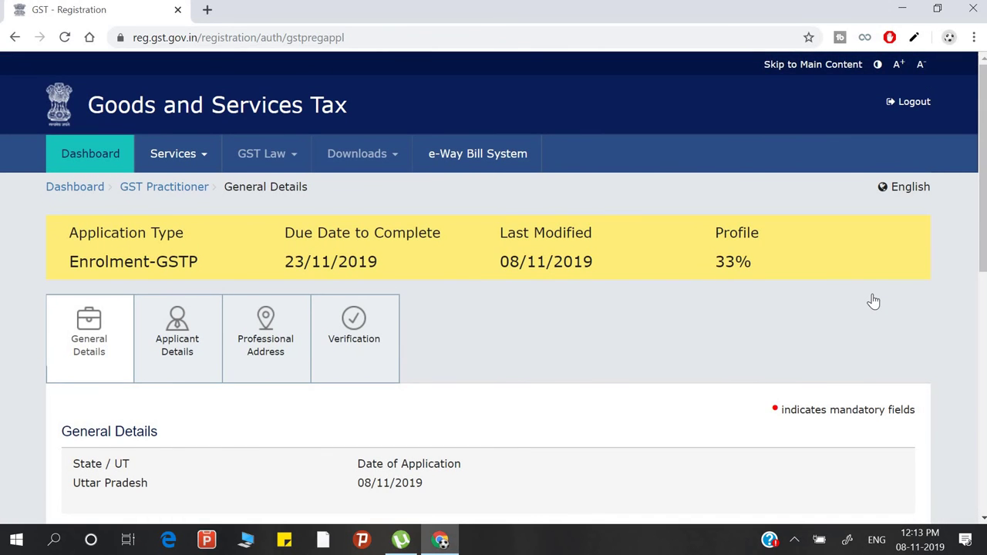
- Choose 'Graduate or Postgraduate degree in Commerce' as Enrolment Sought, then move to the University and Qualifying Degree fields
scroll(764, 255, down, 1)
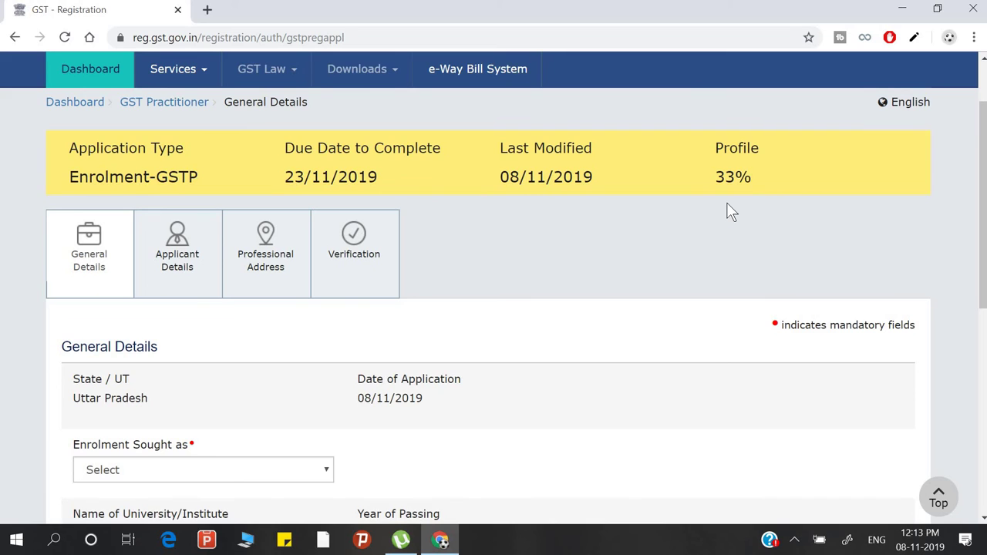
scroll(727, 209, down, 1)
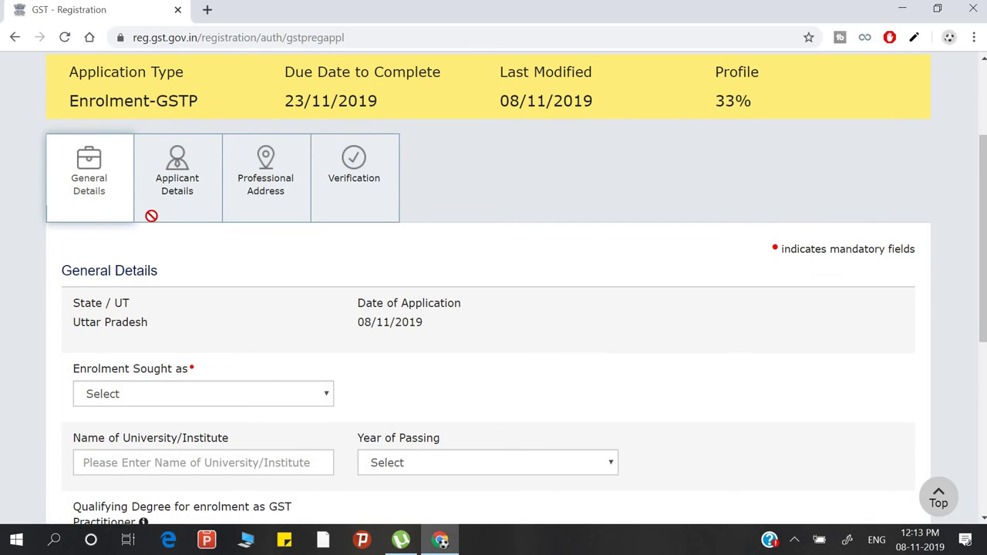
scroll(310, 347, down, 2)
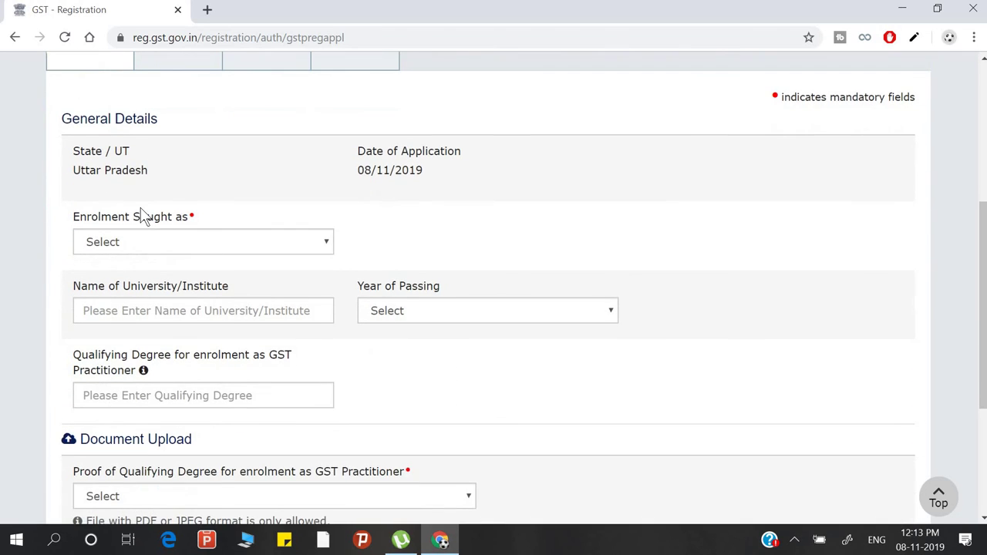
click(266, 244)
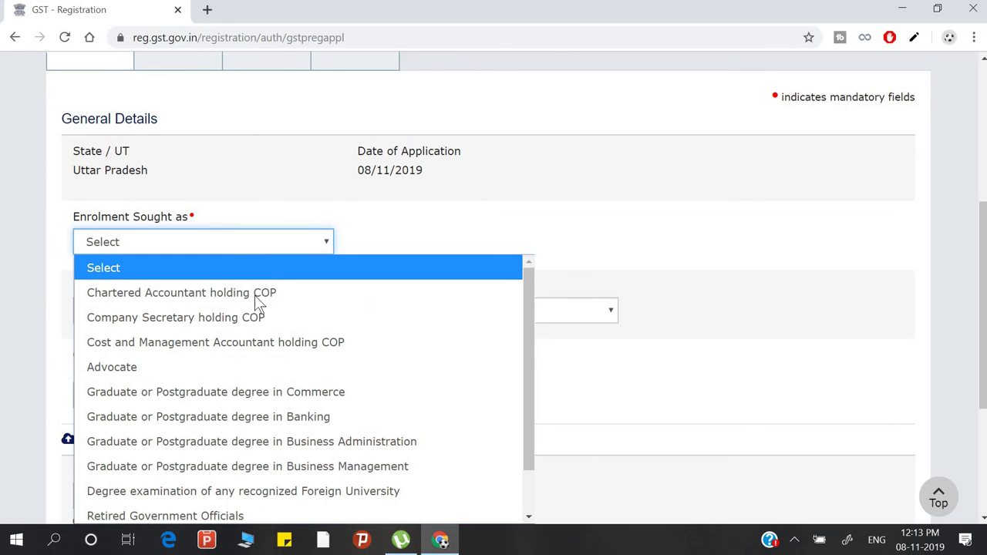
scroll(255, 296, down, 1)
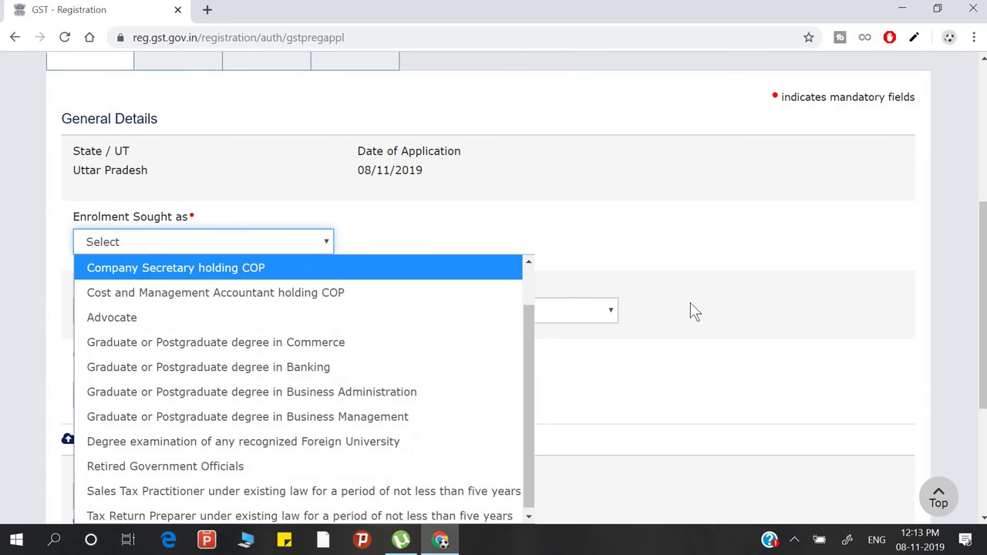
click(691, 303)
scroll(672, 297, down, 2)
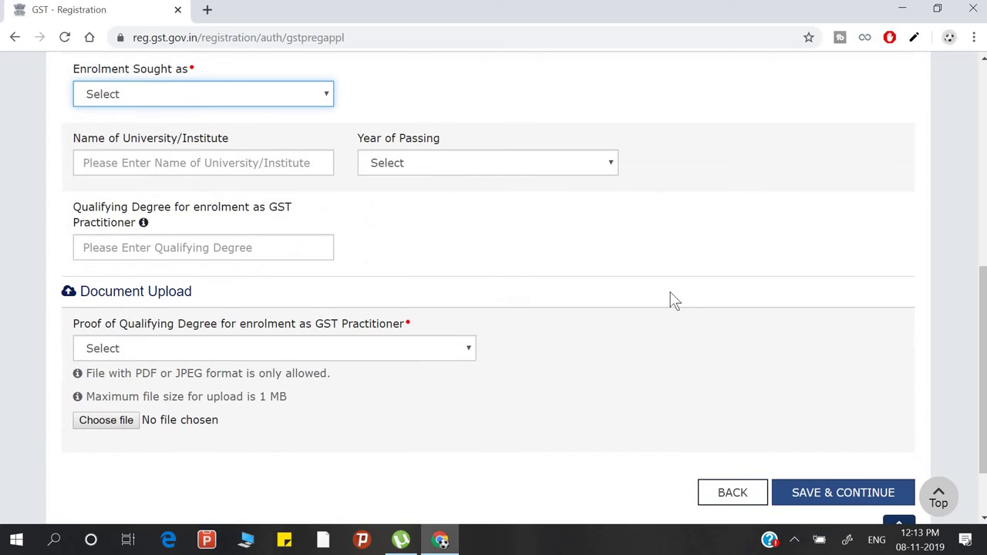
click(269, 100)
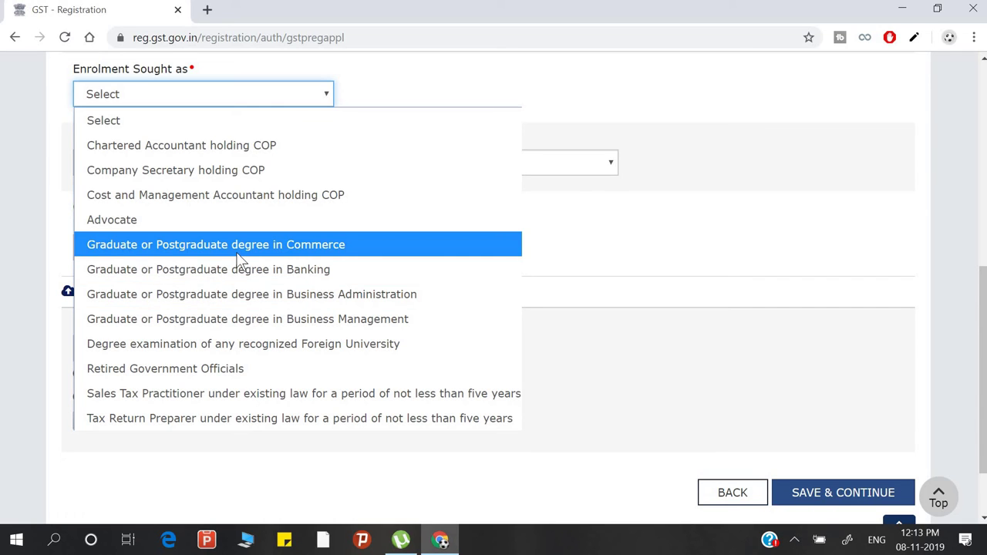
click(237, 252)
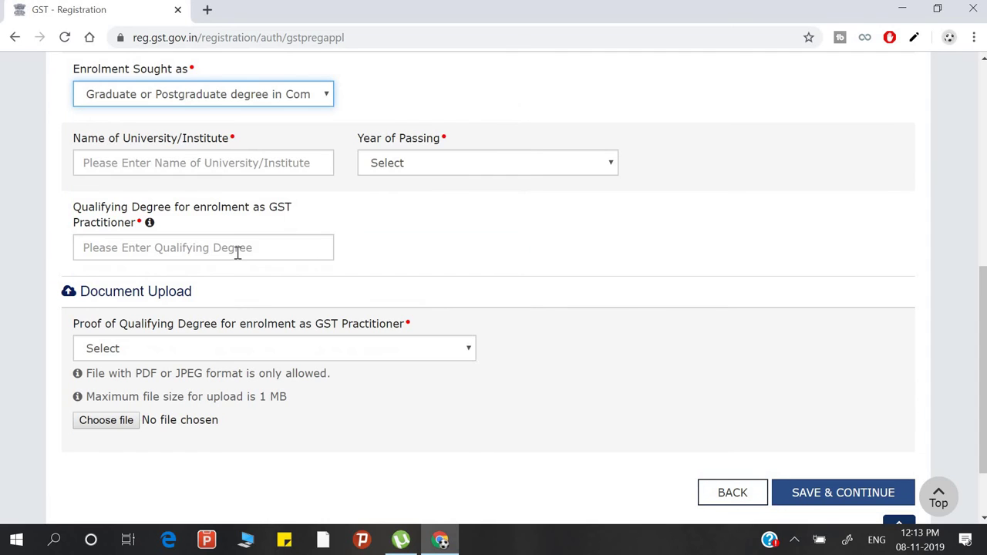
click(259, 154)
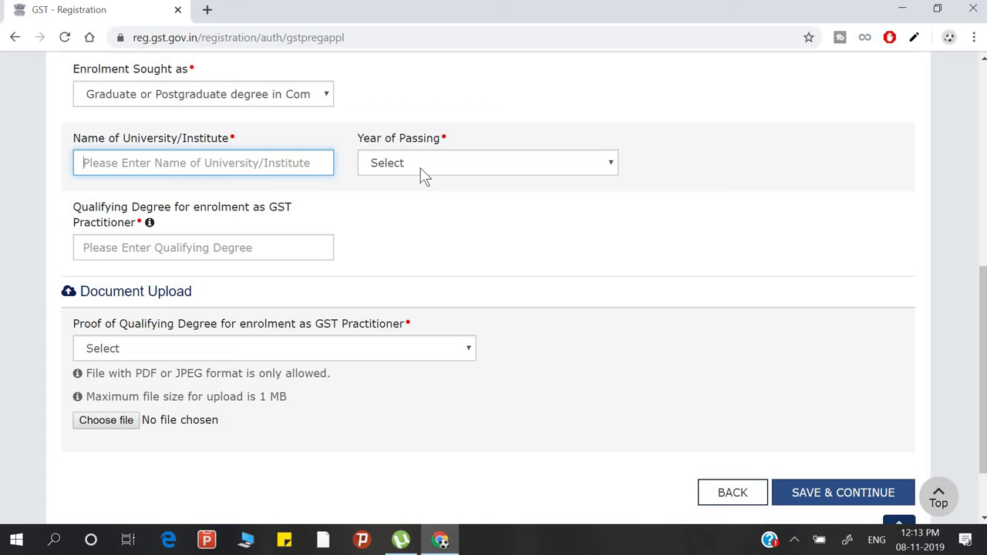
click(165, 248)
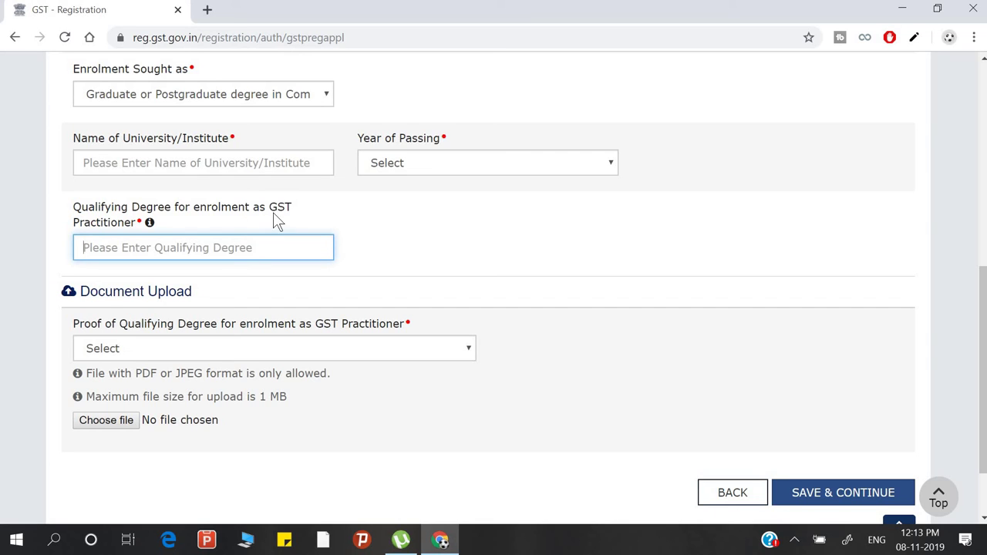
scroll(305, 339, down, 2)
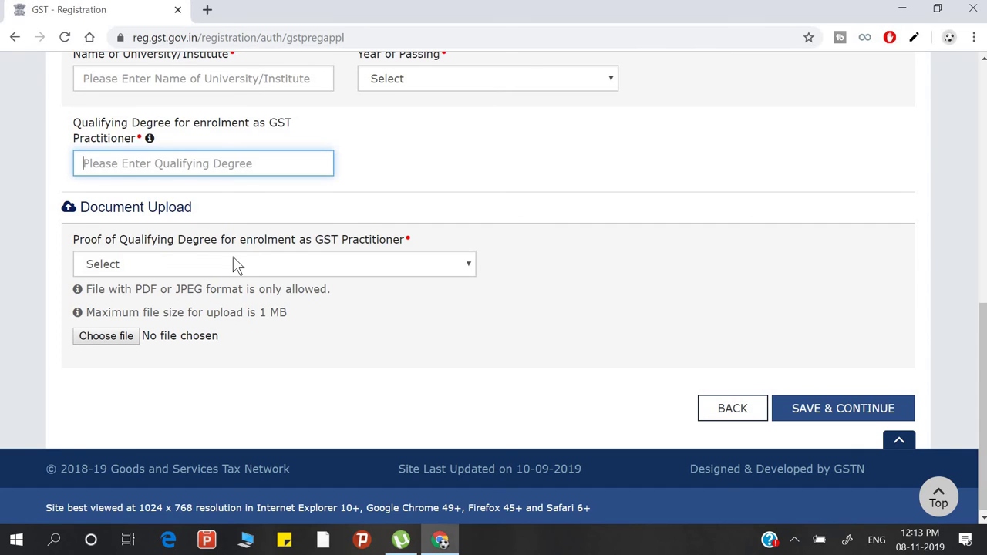
click(466, 266)
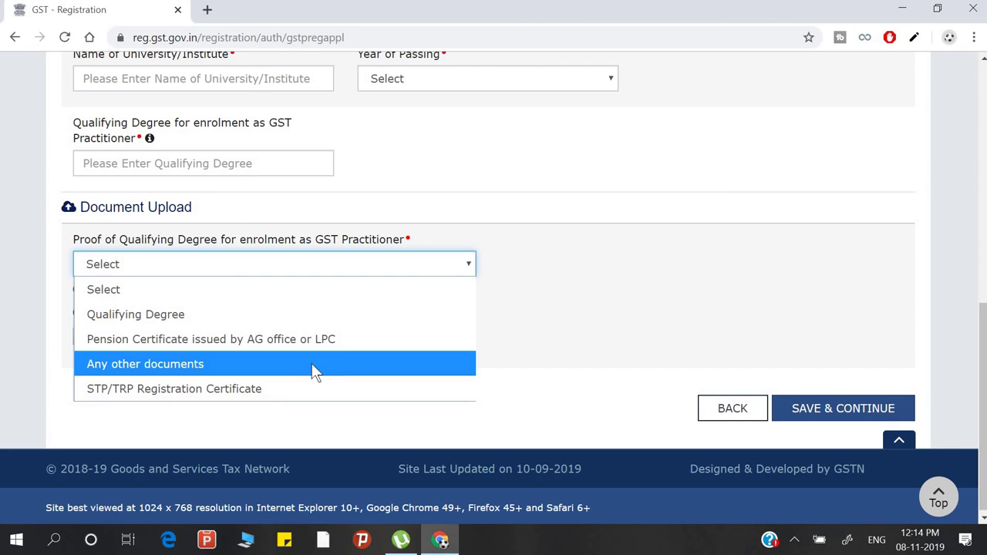
click(648, 311)
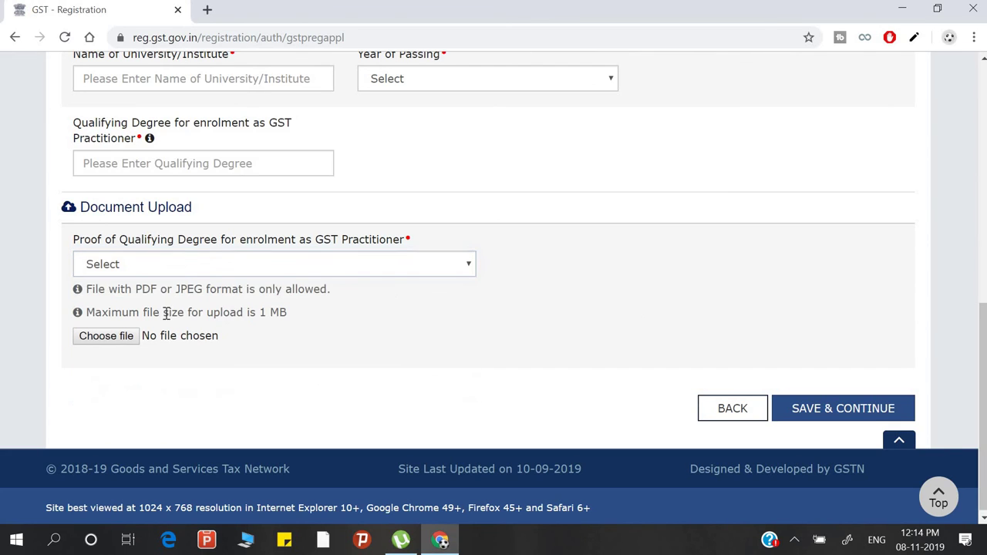
scroll(333, 271, up, 1)
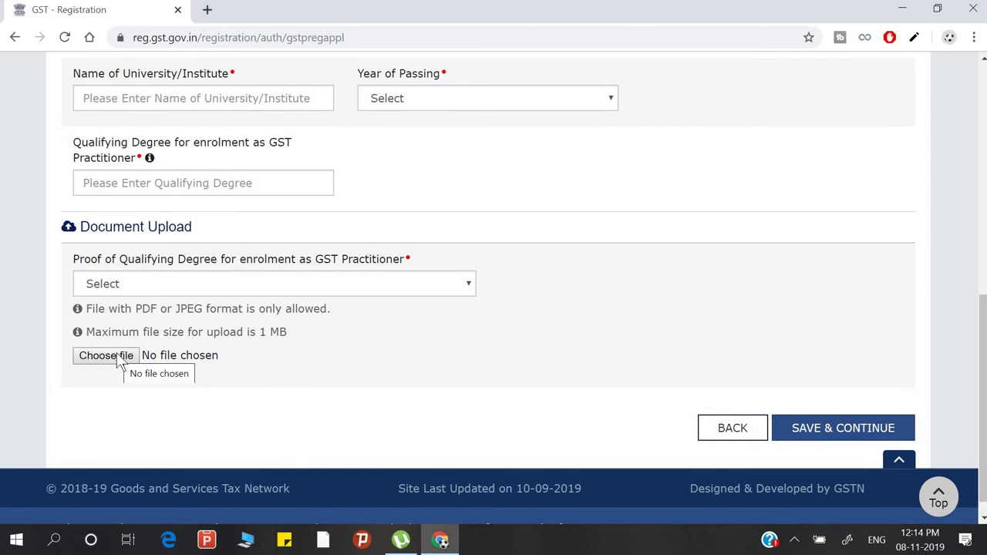
drag(148, 313, 206, 310)
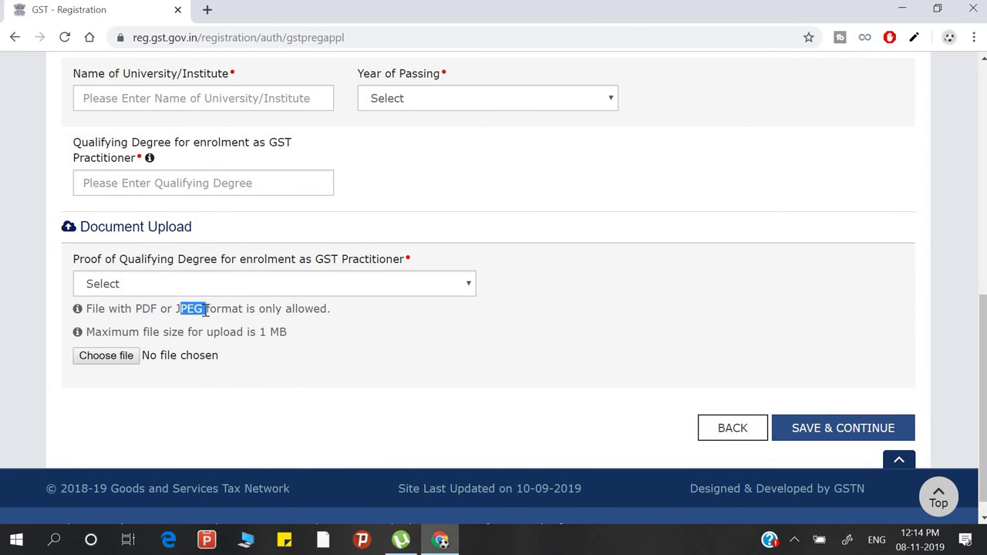
scroll(347, 297, up, 5)
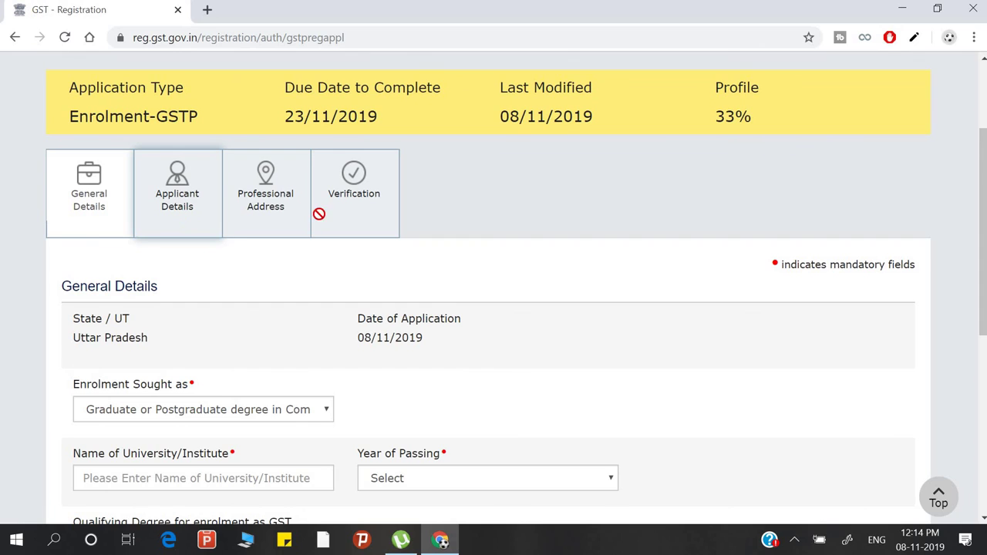
scroll(313, 213, down, 1)
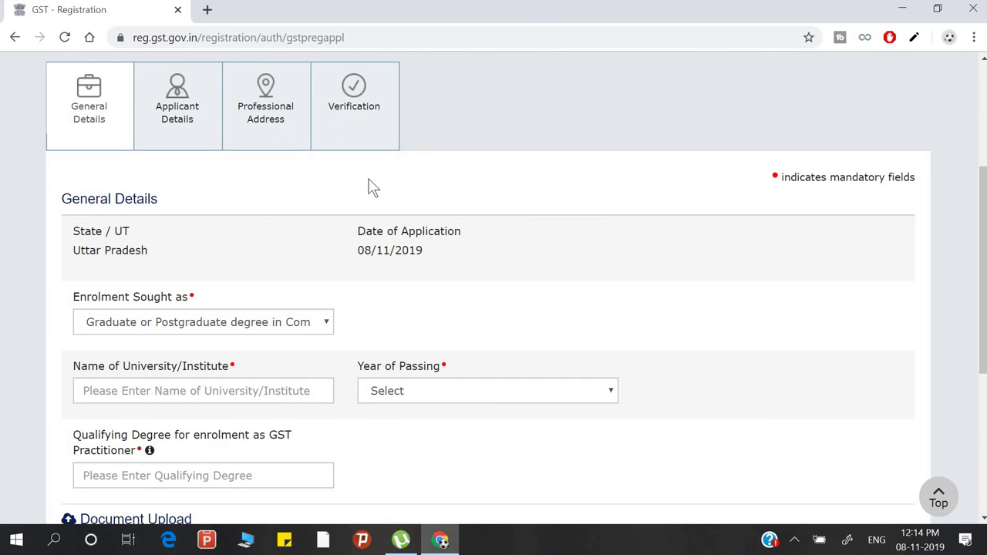
scroll(369, 182, down, 4)
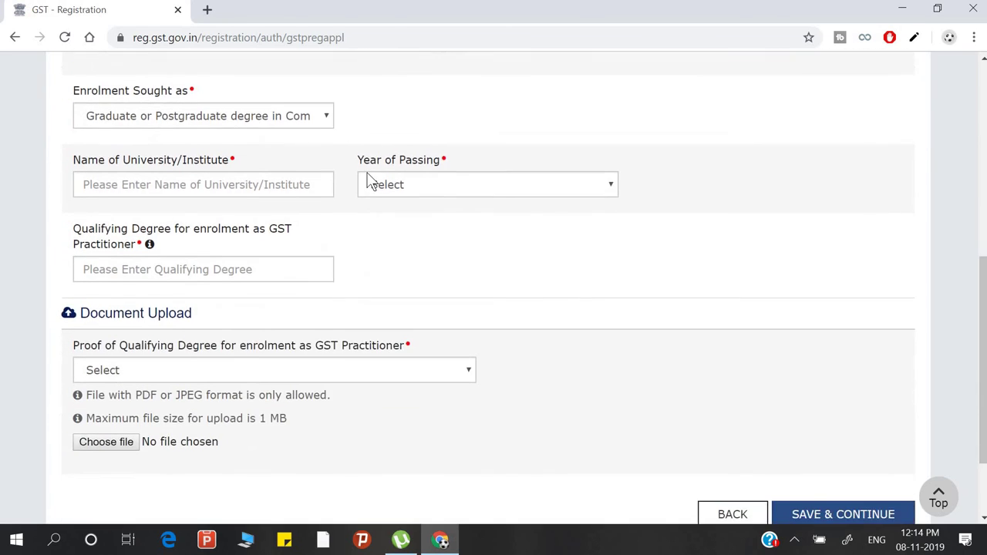
scroll(370, 181, up, 7)
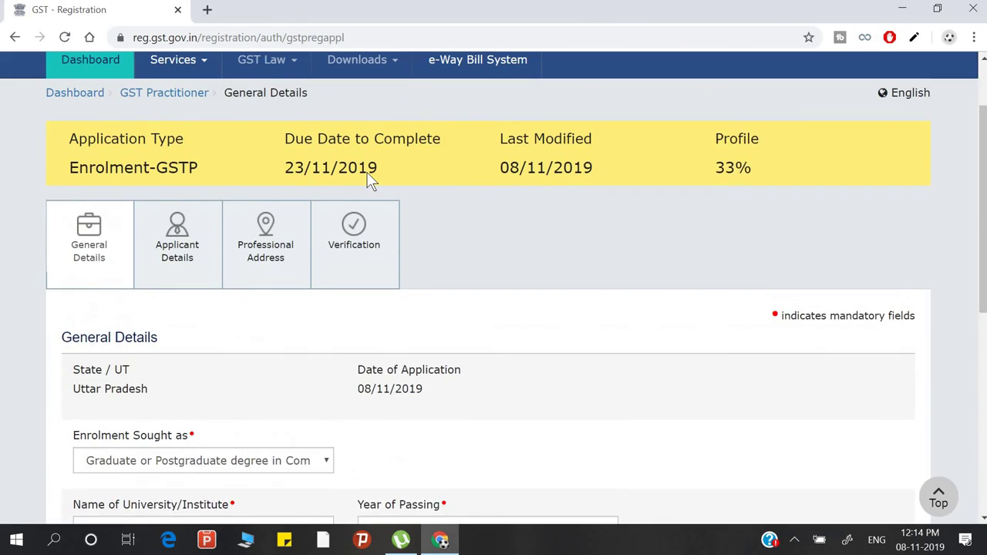